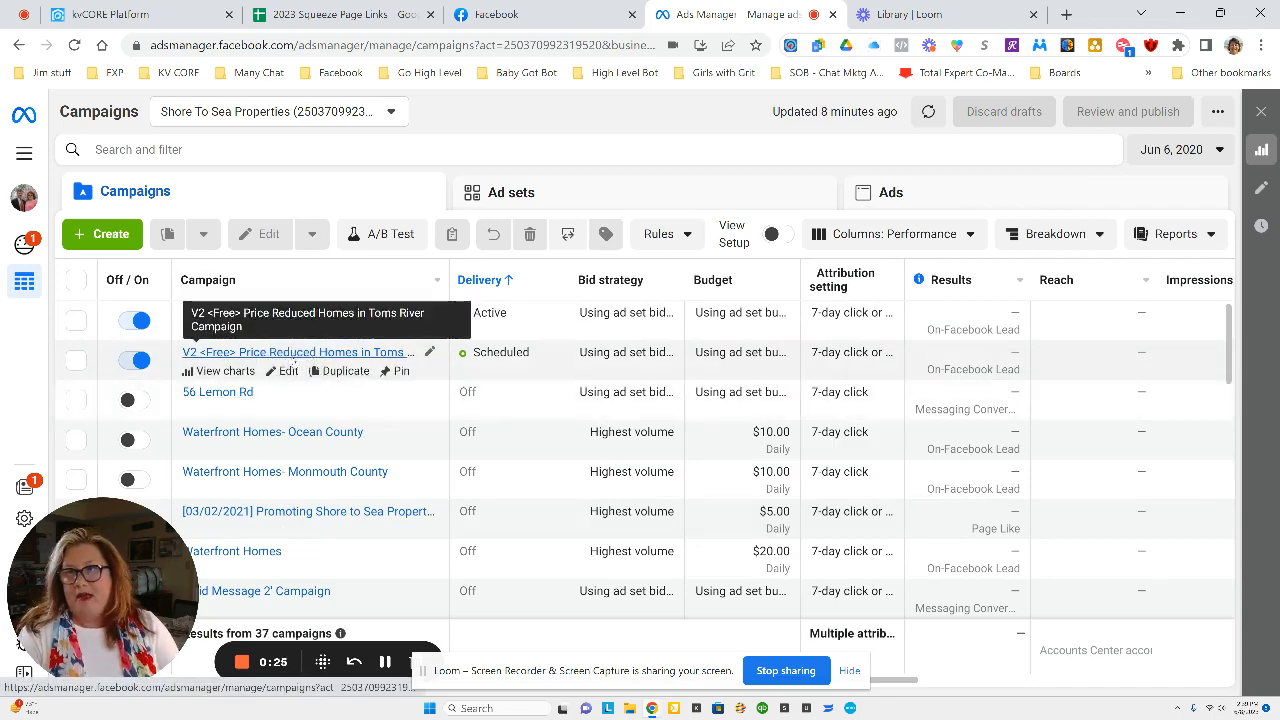
Open the V2 <Free> Price Reduced Homes in Toms River campaign for editing and review its settings, budget, schedule and audience.
left_click(288, 371)
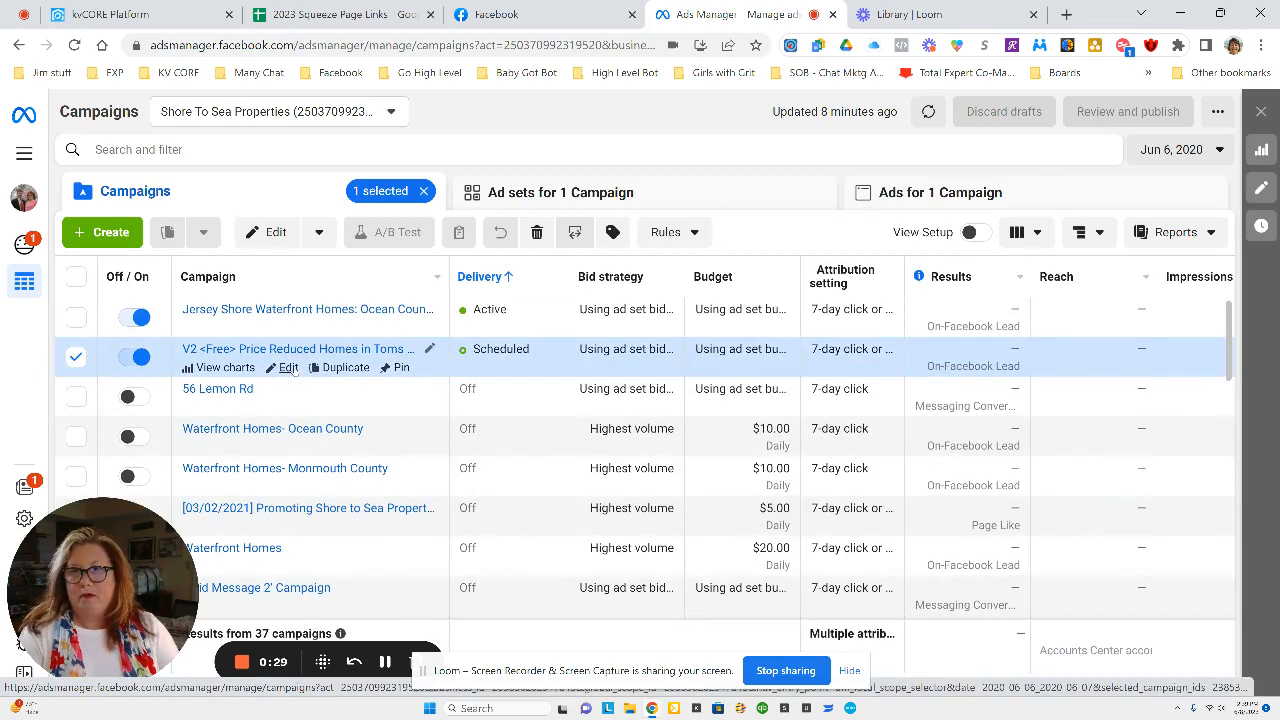
left_click(289, 368)
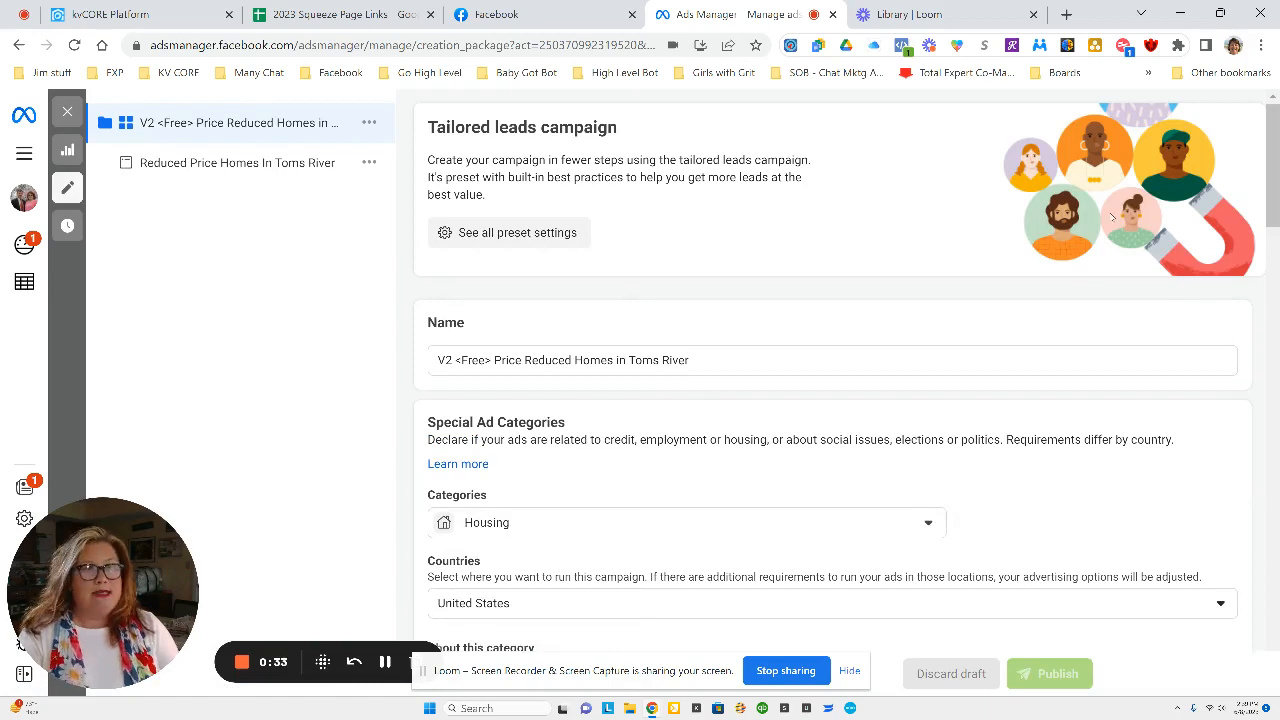
scroll(840, 372, "down", 2)
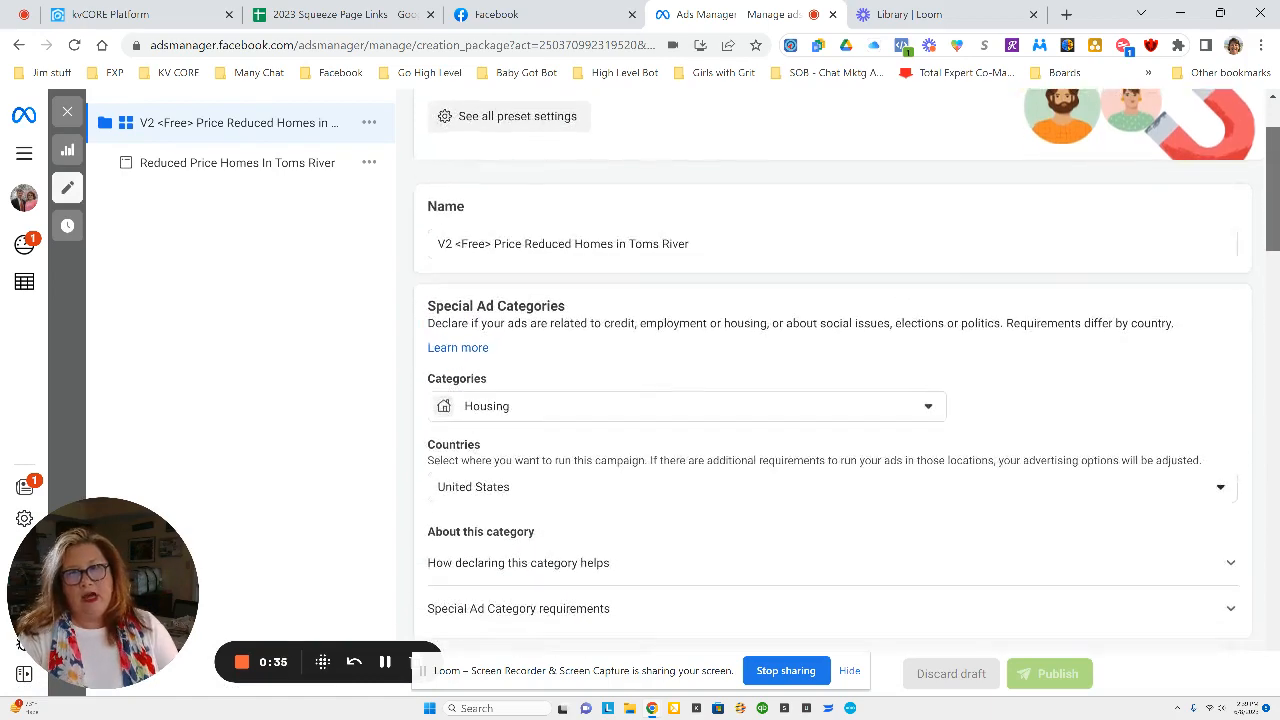
scroll(840, 370, "down", 3)
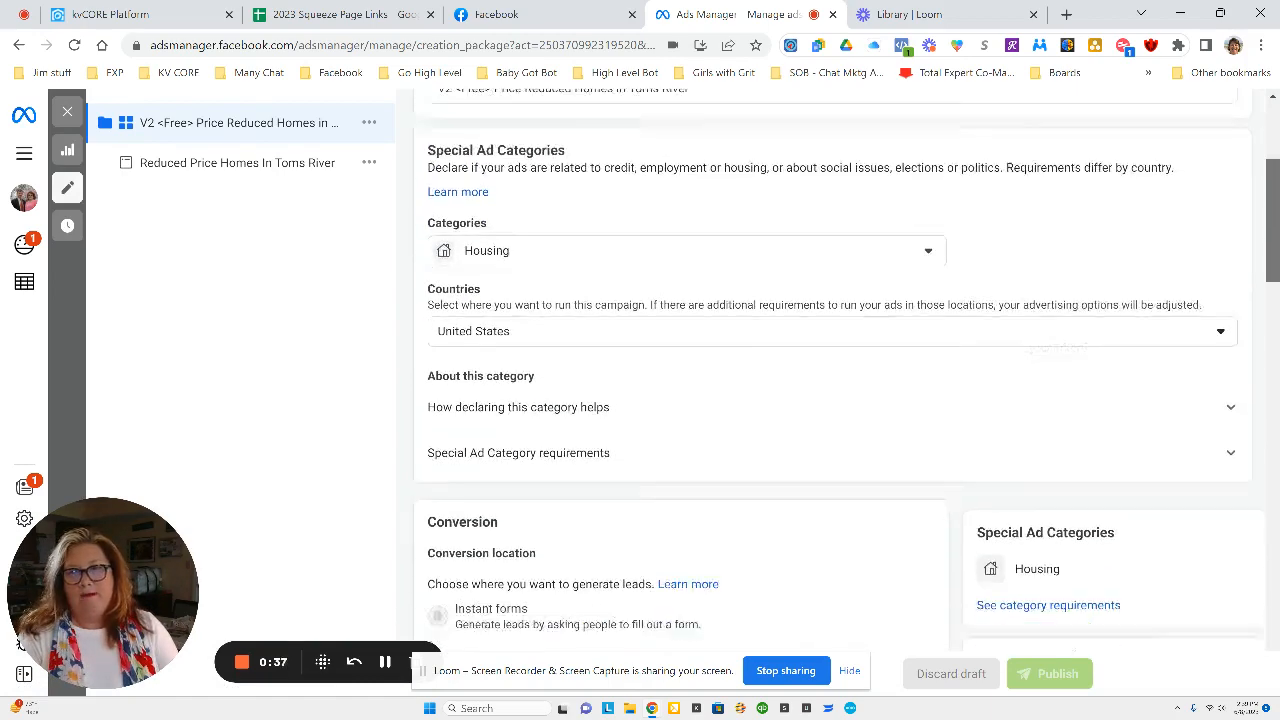
scroll(441, 280, "down", 2)
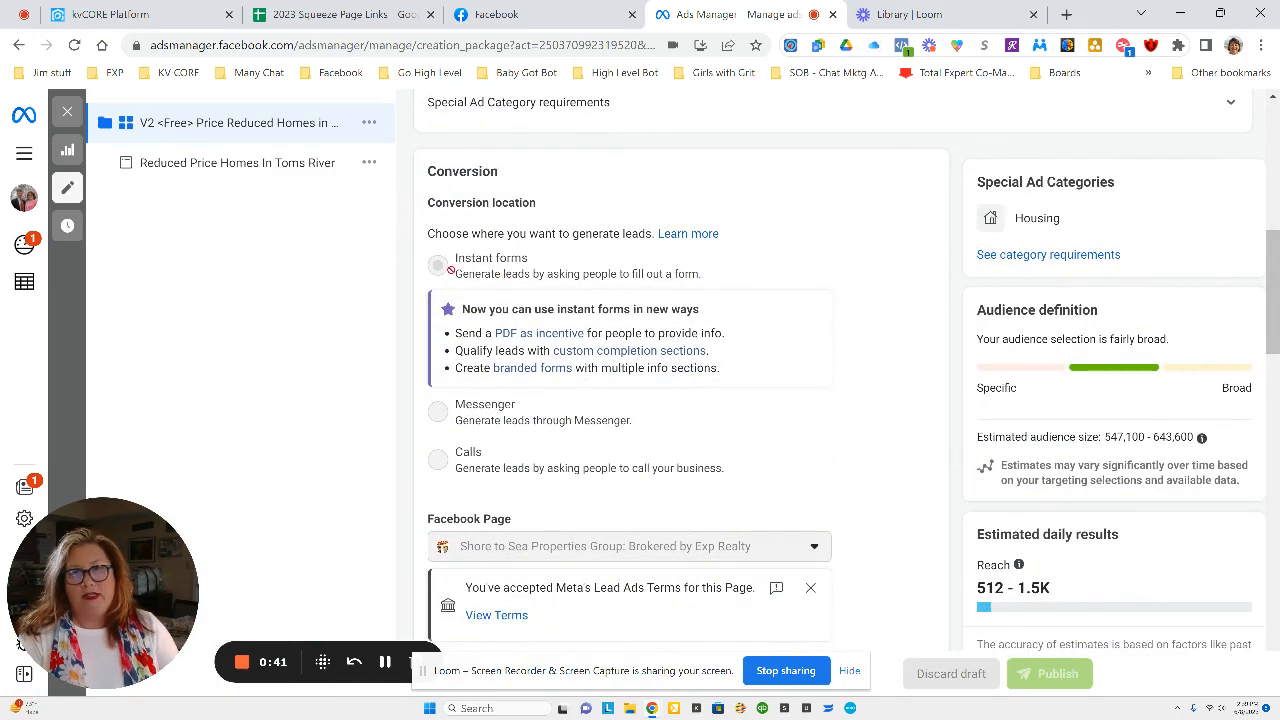
scroll(450, 270, "down", 3)
scroll(534, 312, "down", 2)
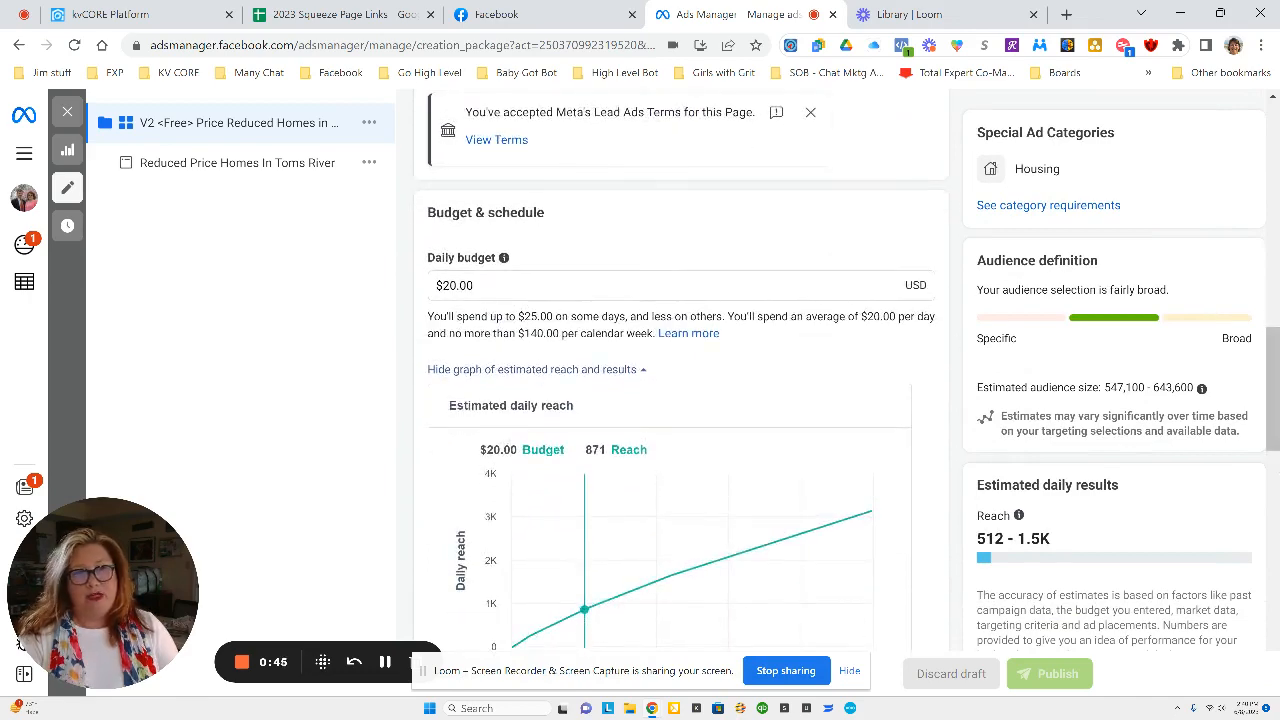
scroll(535, 311, "down", 3)
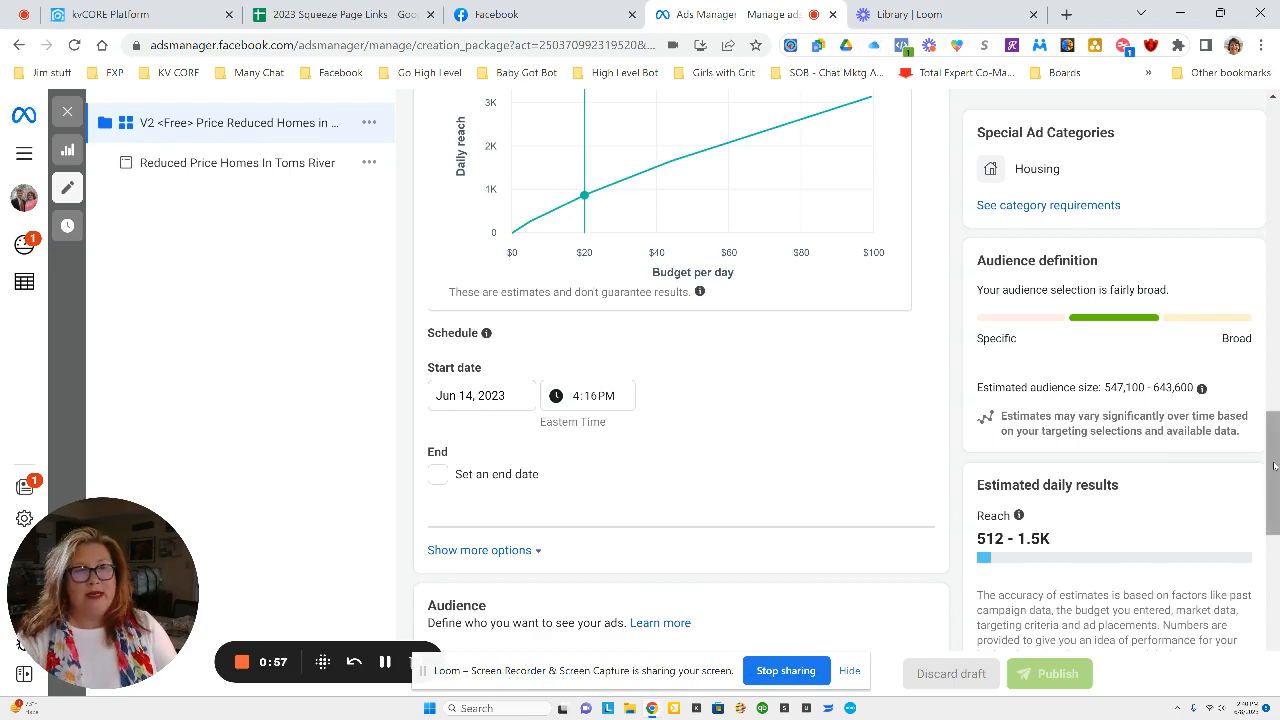
scroll(680, 400, "down", 5)
scroll(680, 400, "down", 2)
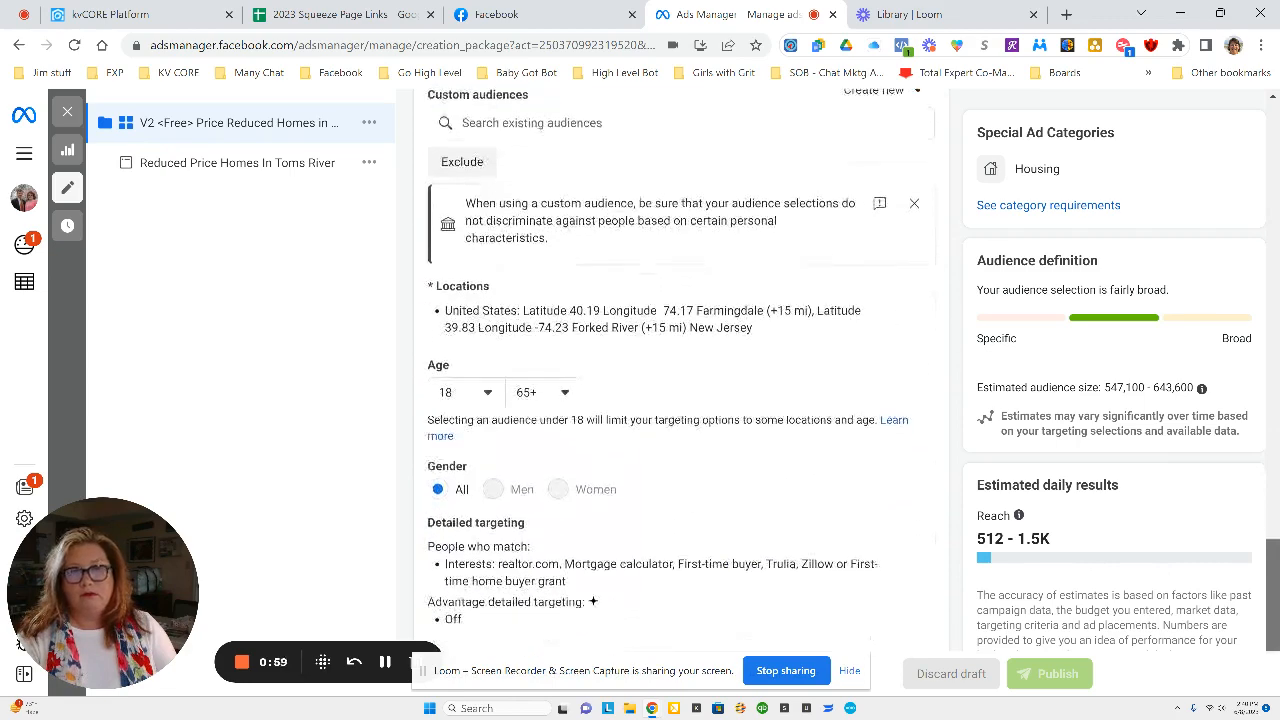
Open the Reduced Price Homes In Toms River ad and duplicate its V4 <Free> Priced Reduced Homes in Toms River instant form.
left_click(213, 163)
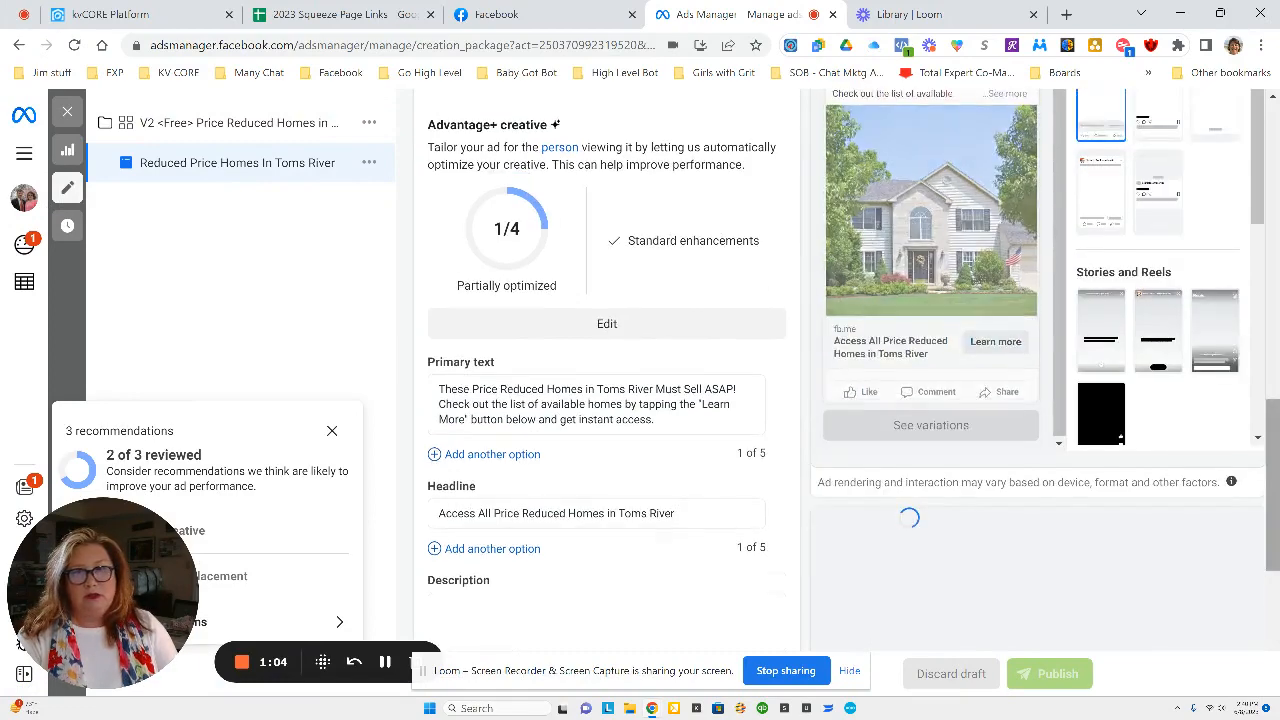
scroll(1277, 440, "down", 2)
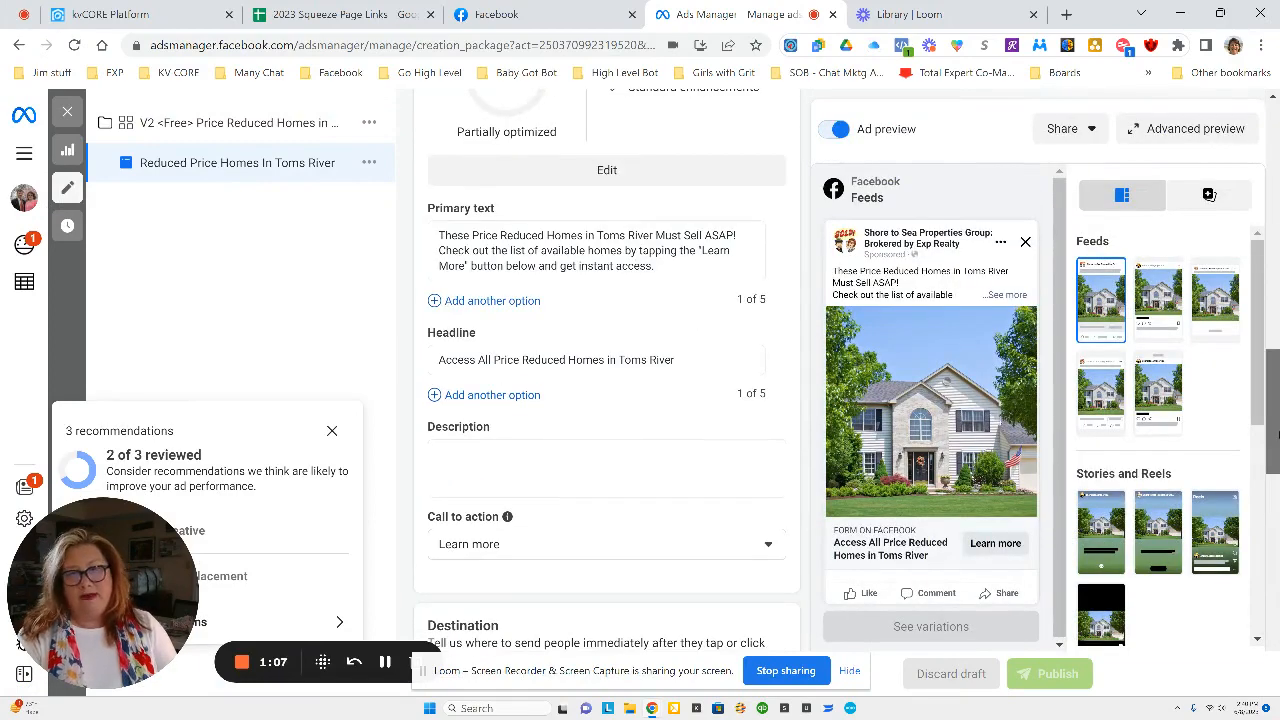
scroll(1276, 433, "down", 6)
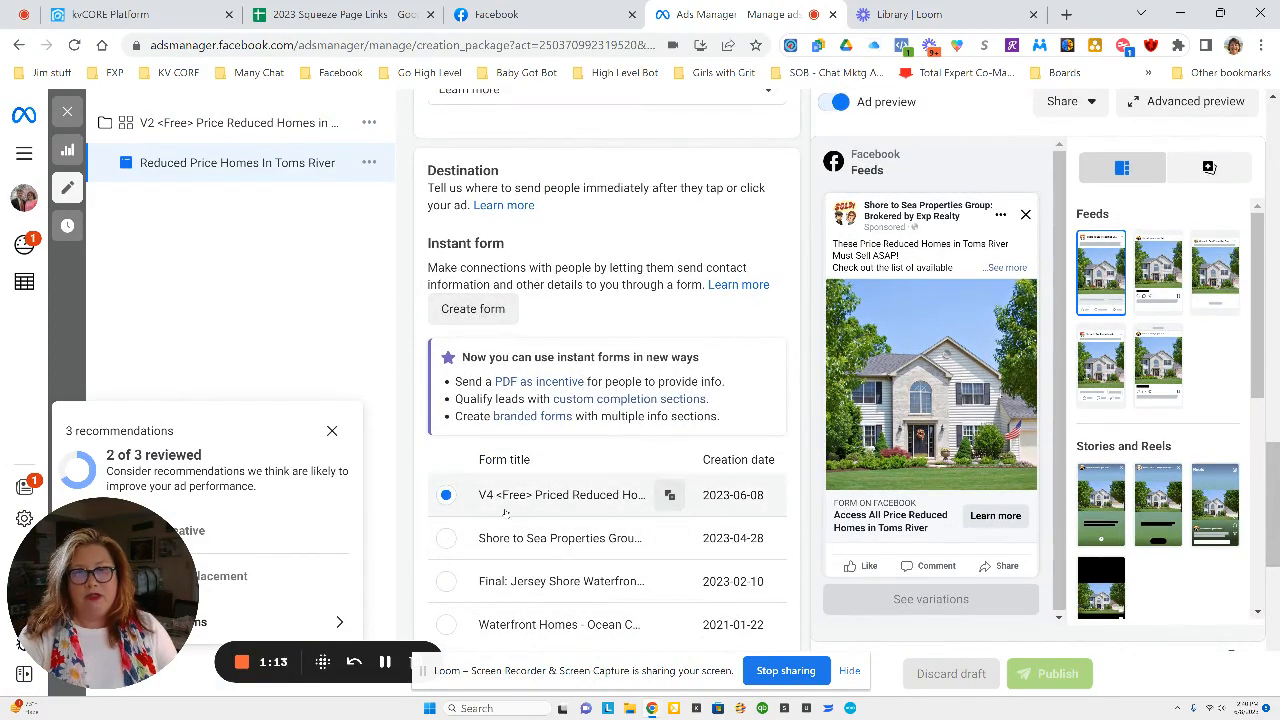
left_click(670, 497)
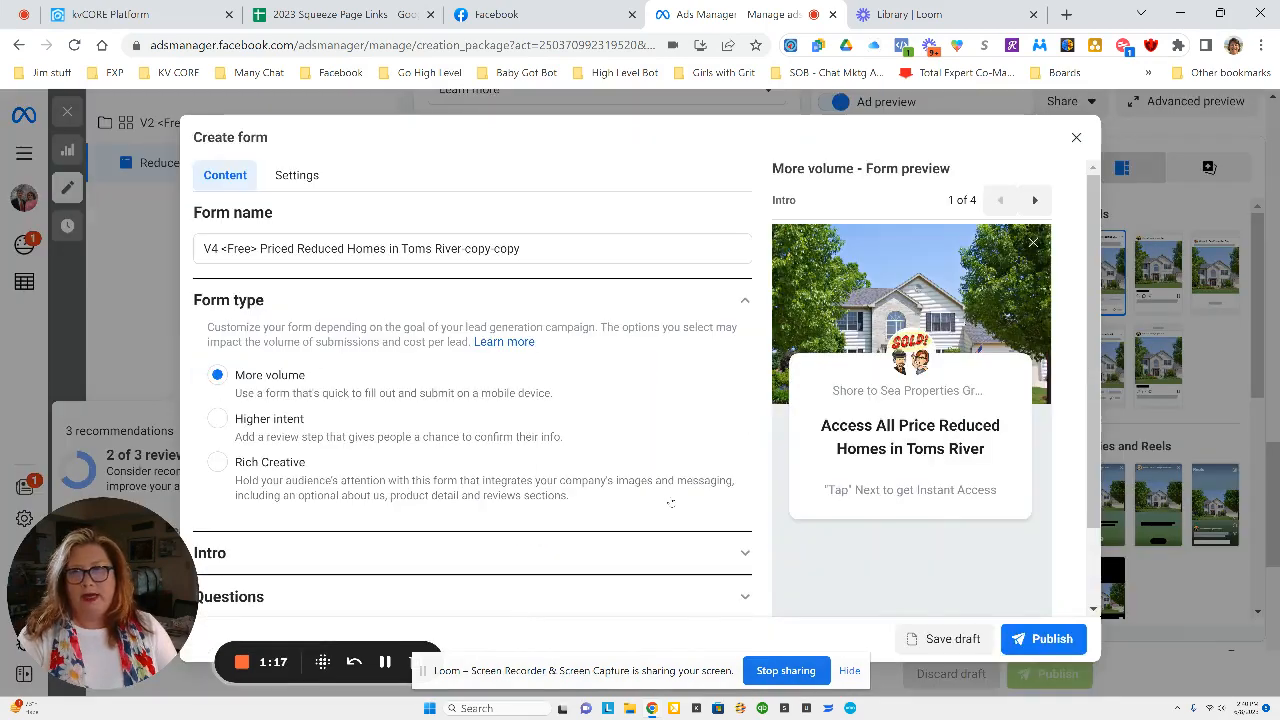
Review the duplicated form's configuration settings, form type, intro background image and greeting.
left_click(309, 177)
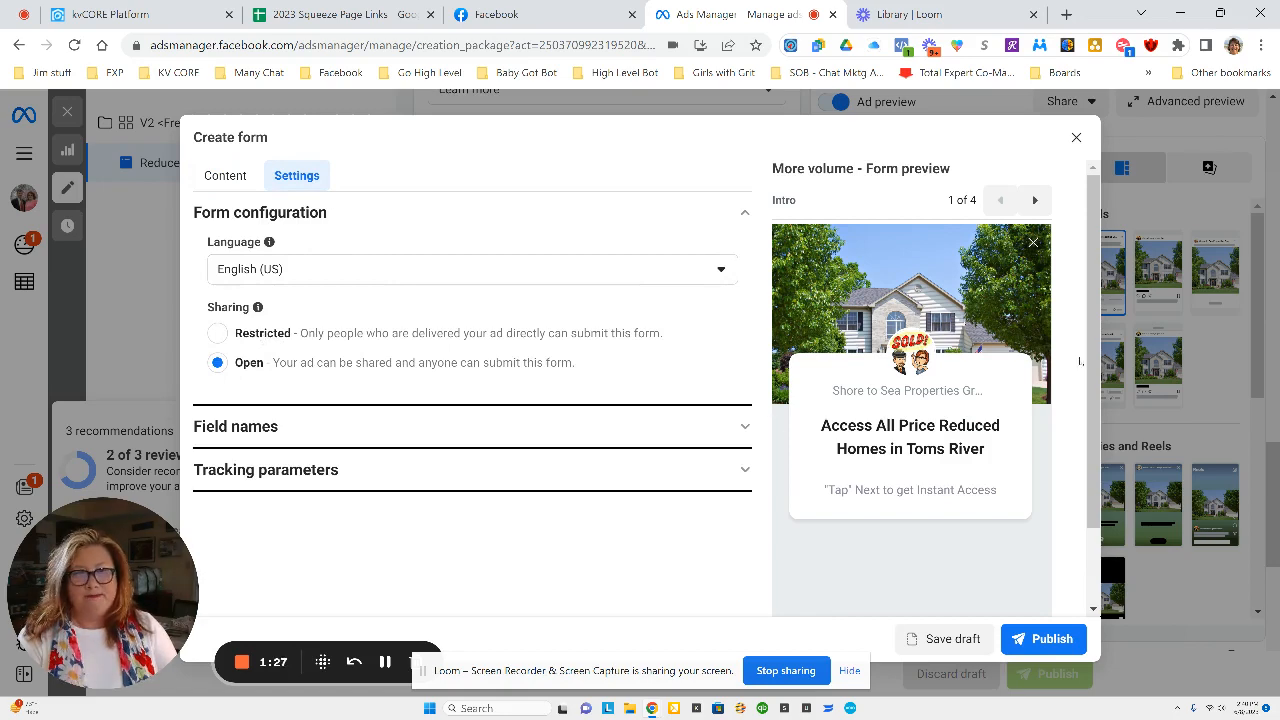
left_click(744, 212)
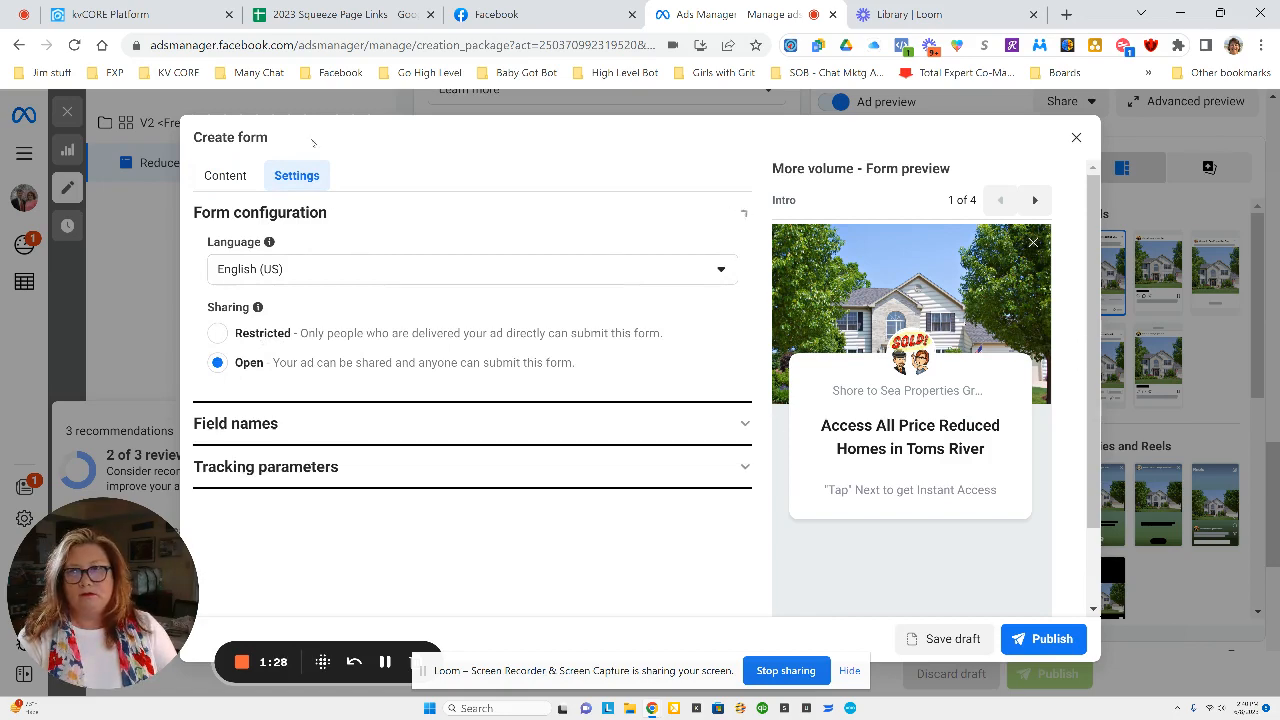
left_click(231, 176)
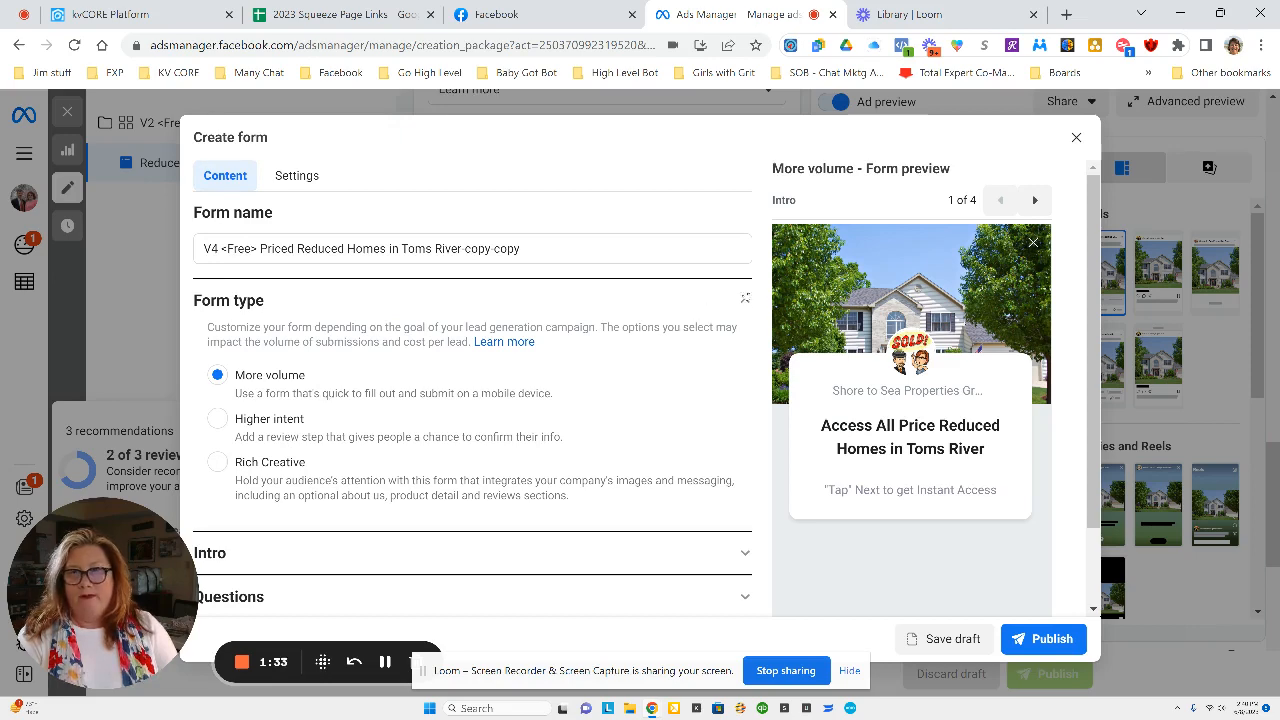
left_click(744, 302)
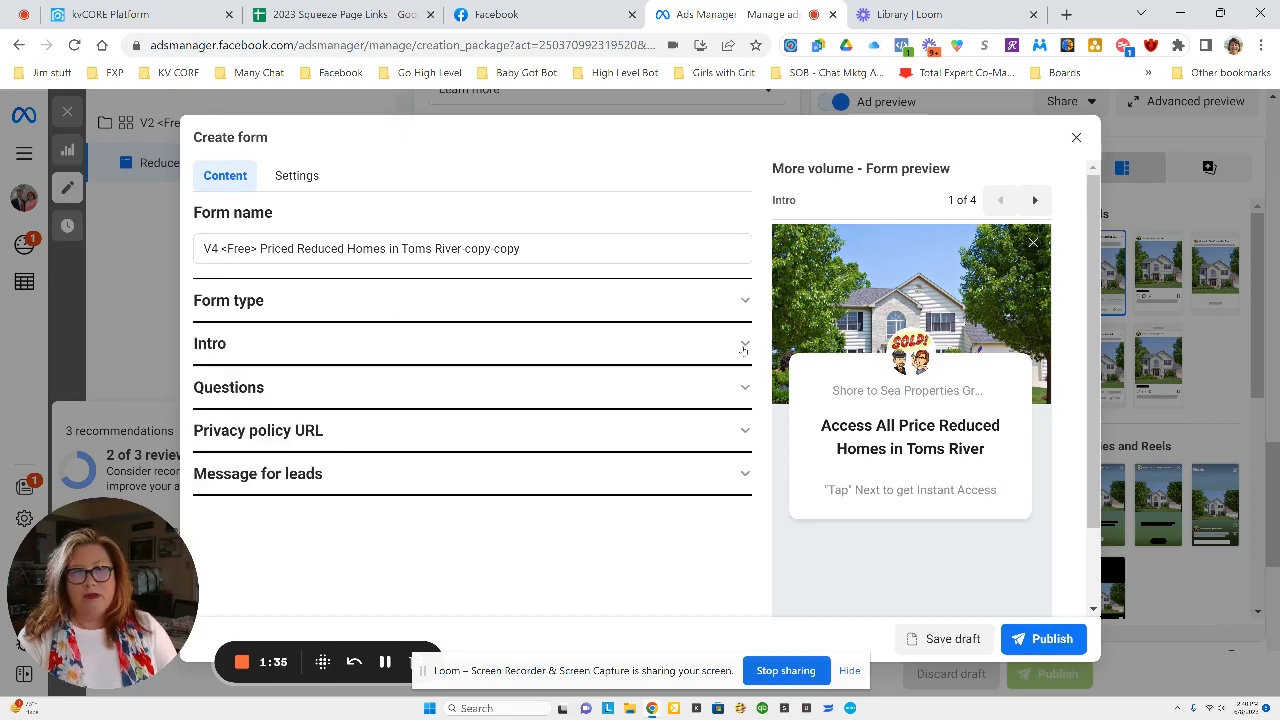
left_click(743, 345)
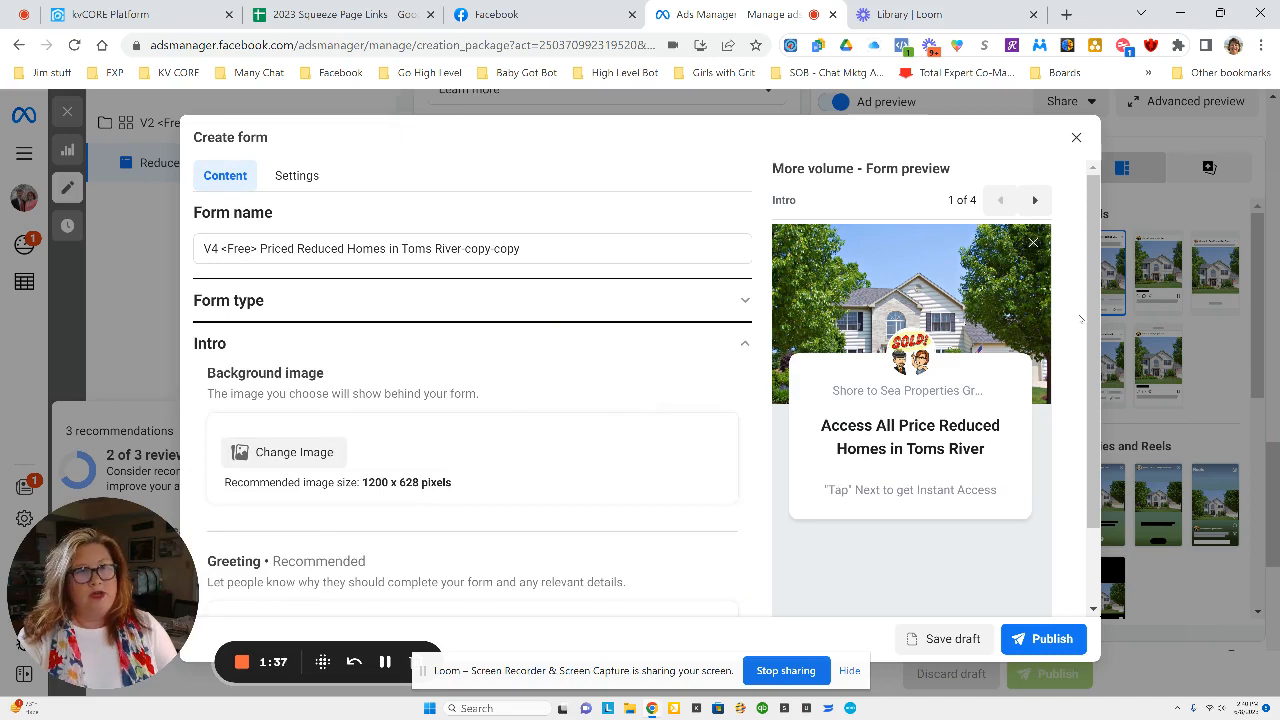
scroll(1081, 320, "down", 2)
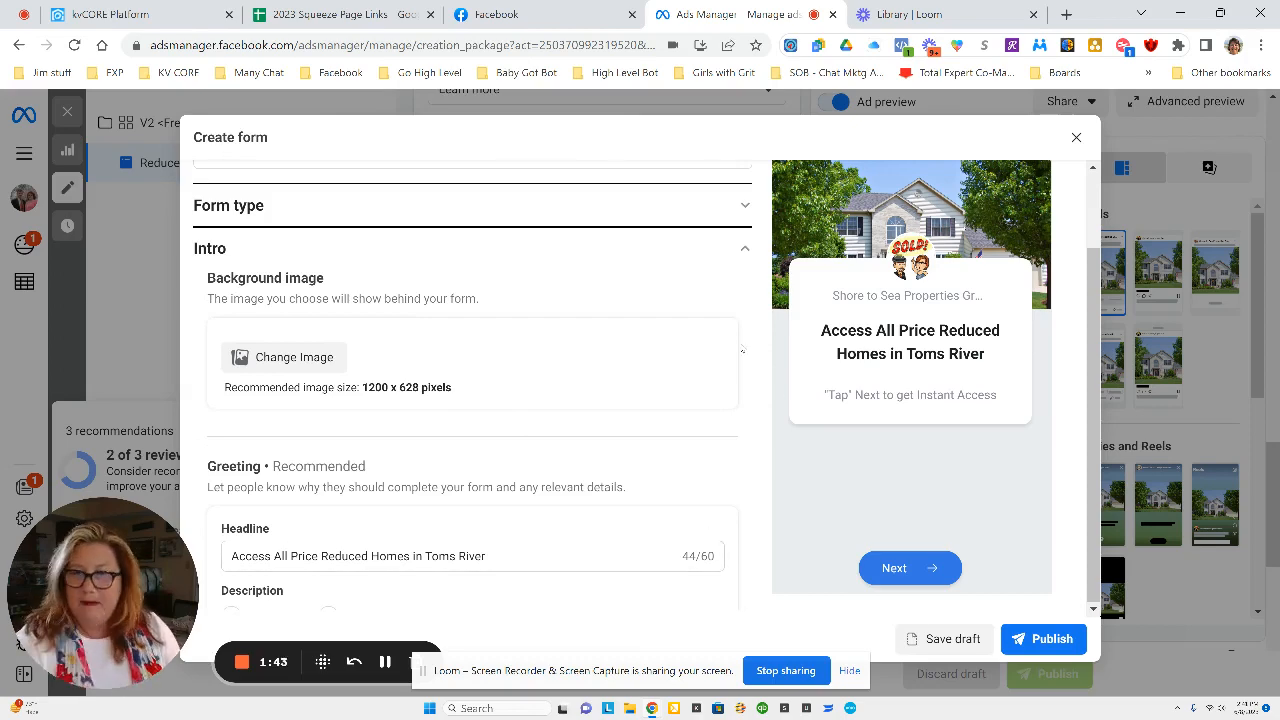
scroll(744, 345, "down", 3)
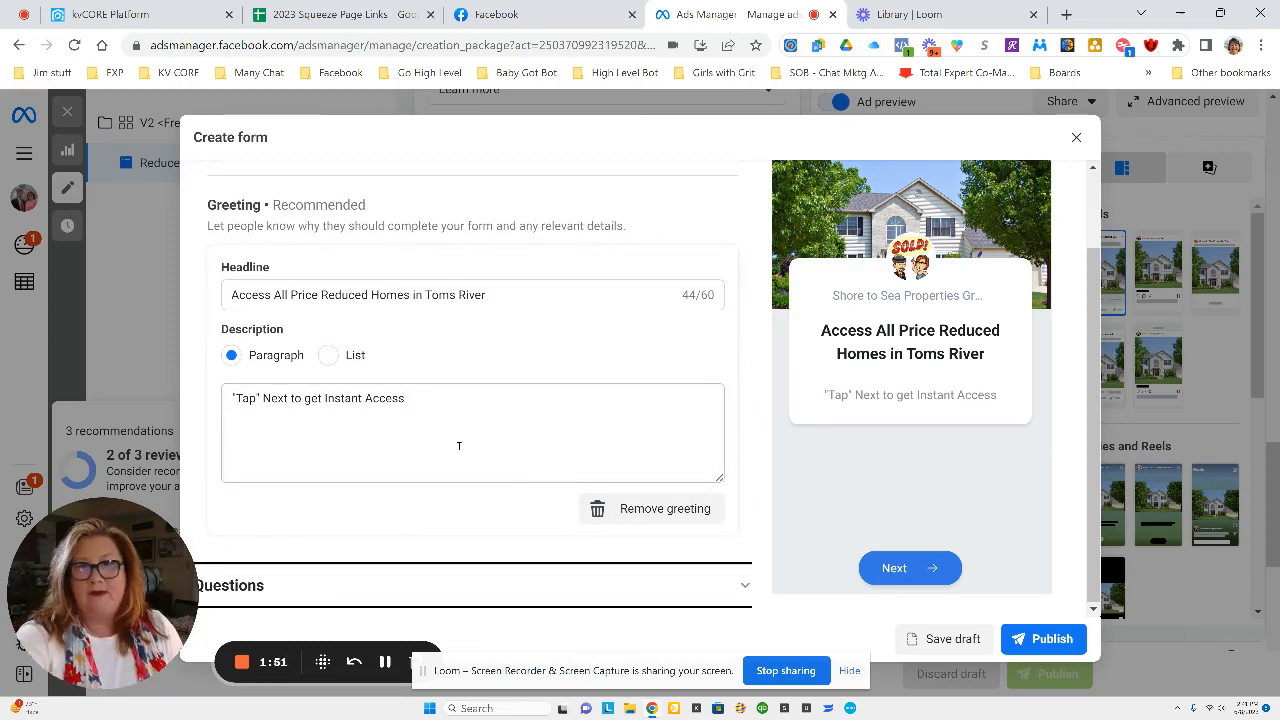
scroll(486, 440, "up", 3)
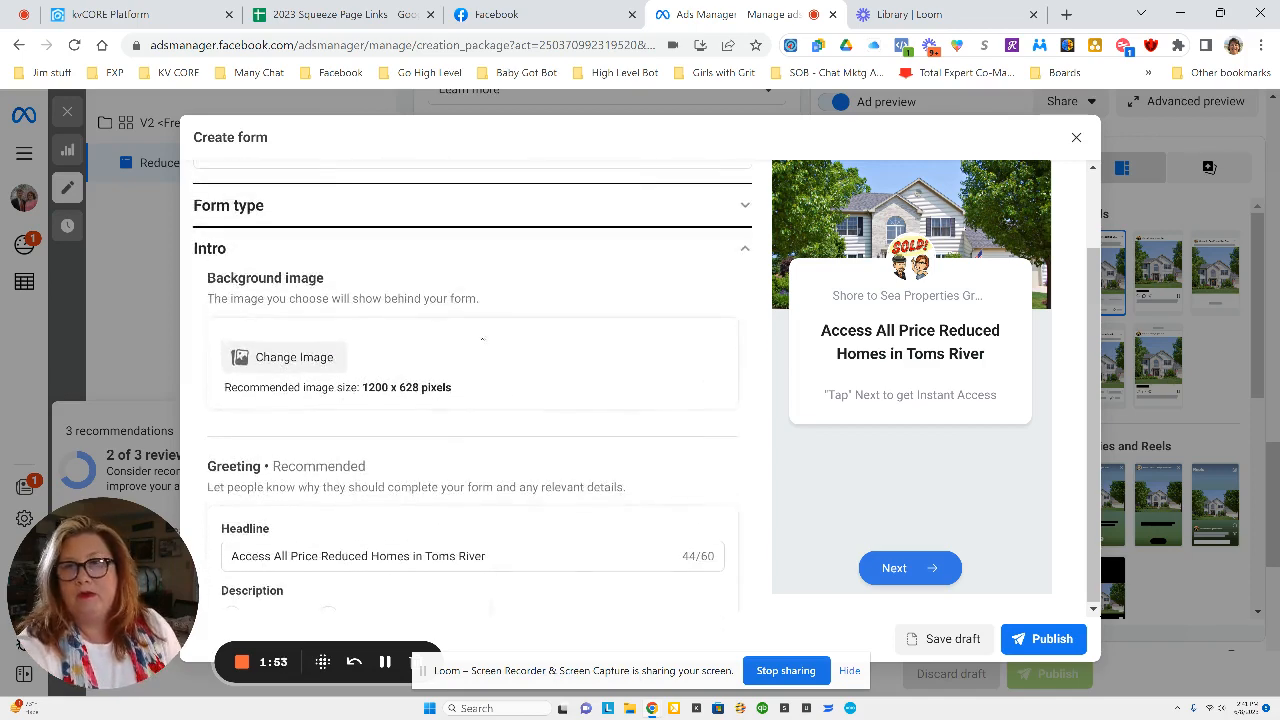
scroll(518, 289, "up", 1)
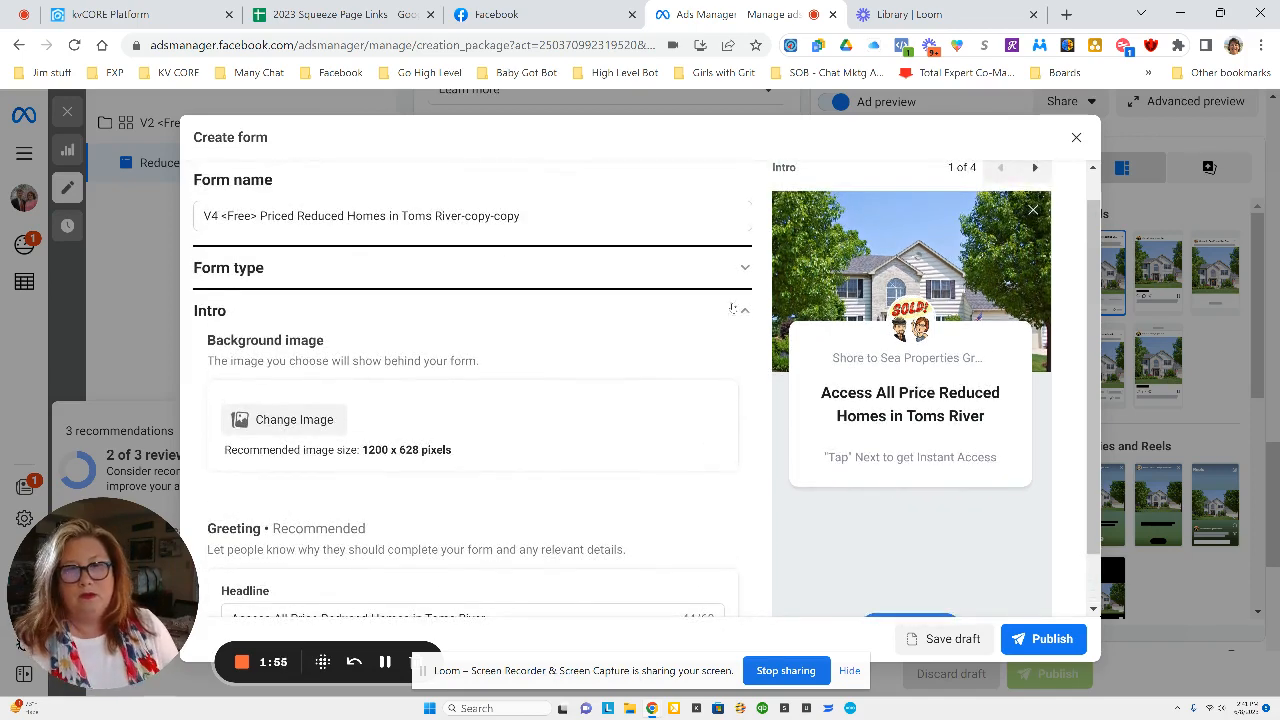
left_click(745, 312)
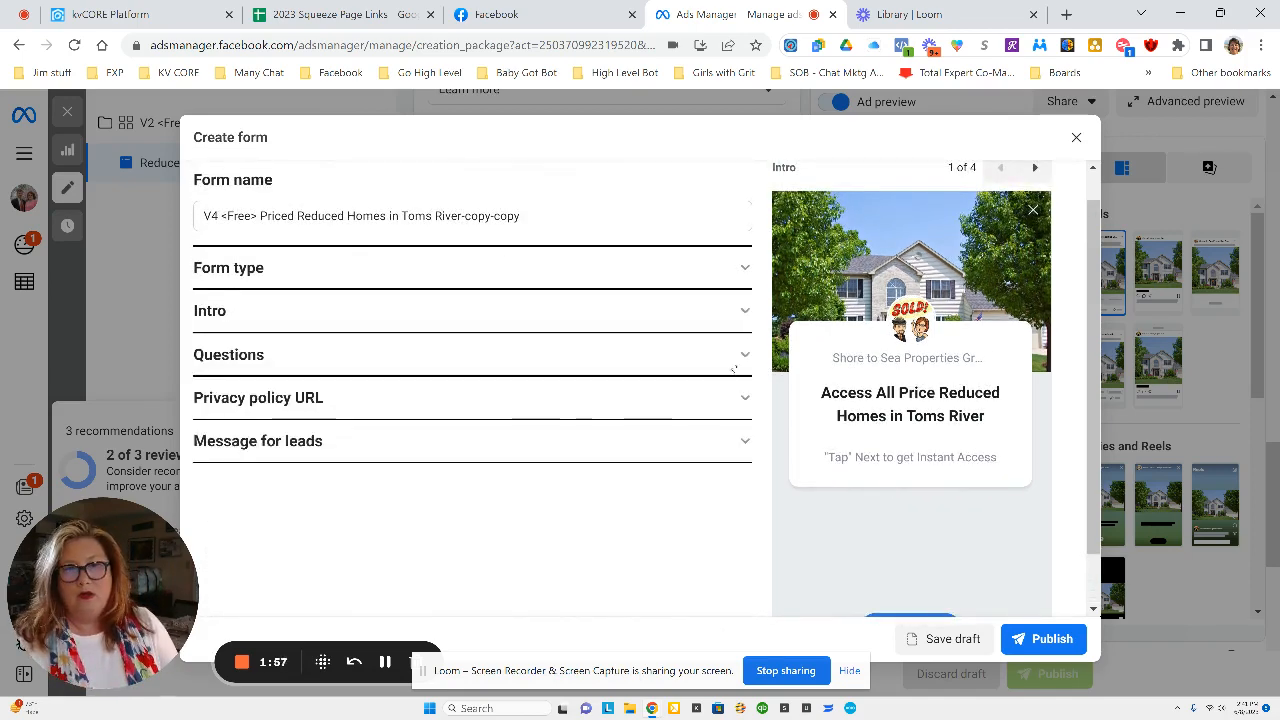
left_click(744, 355)
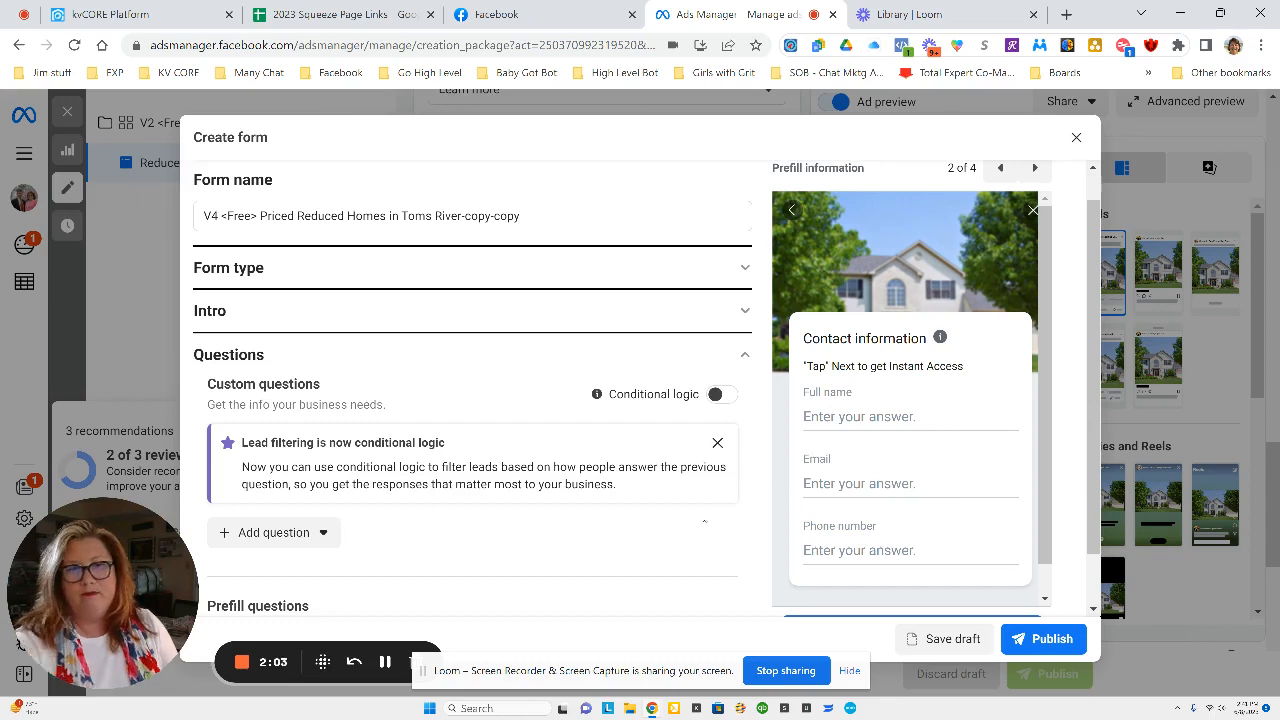
Review the form's prefill questions, privacy policy link and message for leads with its call-to-action link.
scroll(705, 525, "down", 2)
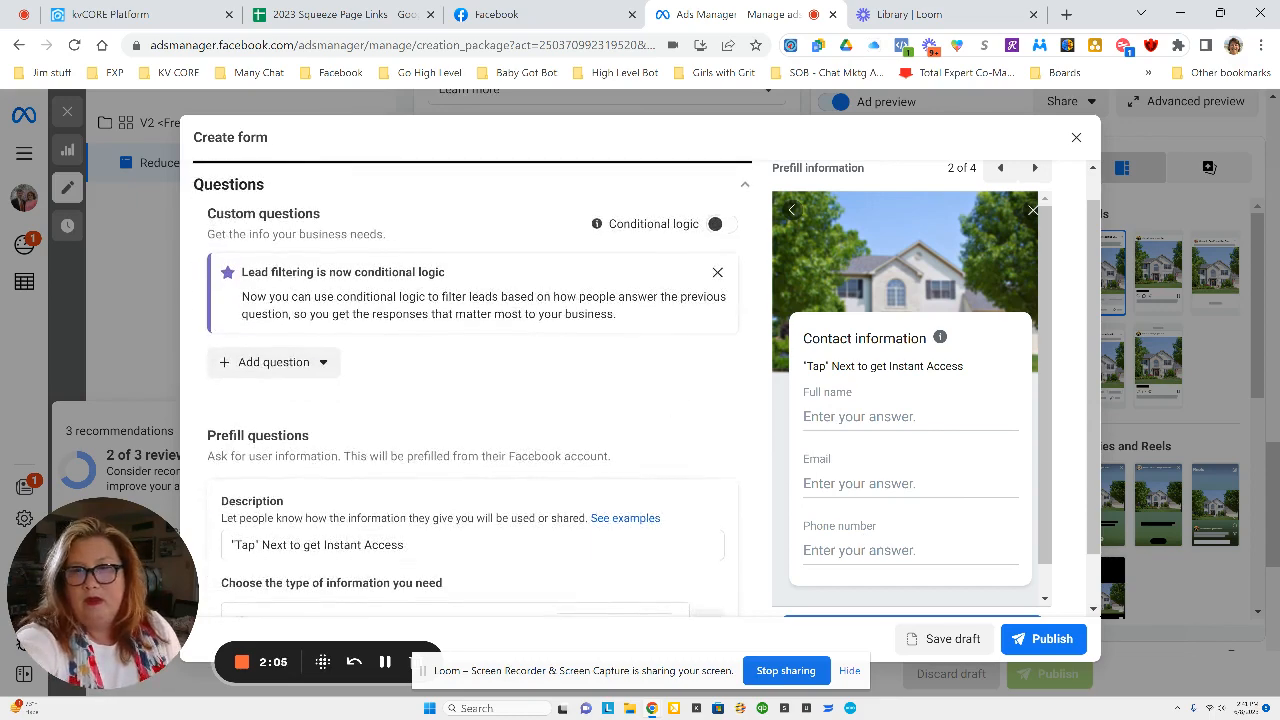
scroll(621, 259, "down", 2)
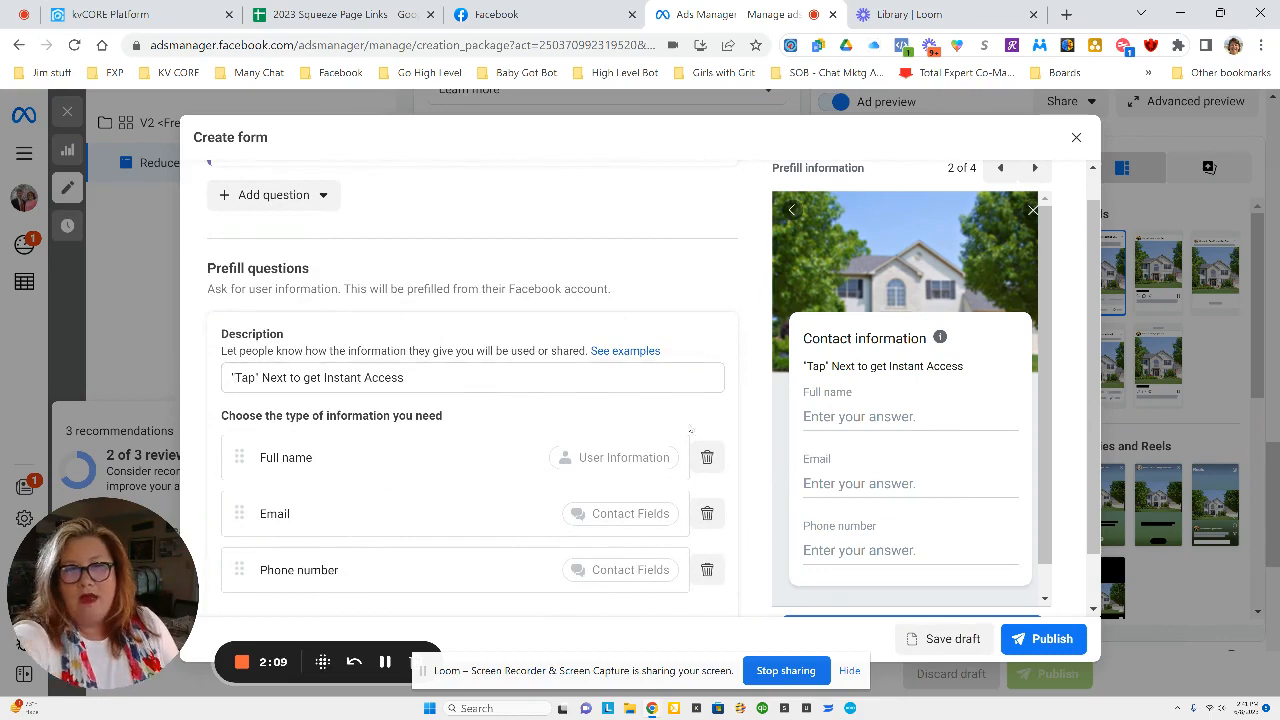
scroll(718, 238, "up", 1)
scroll(718, 238, "up", 2)
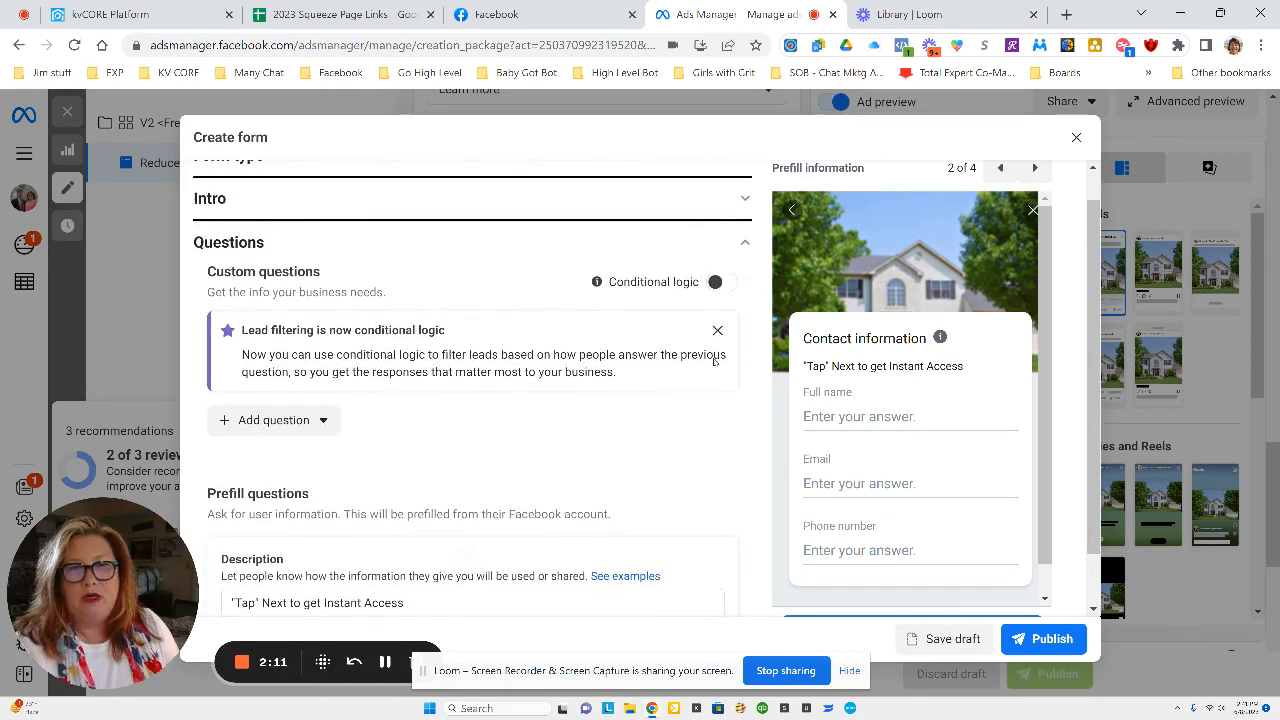
left_click(718, 242)
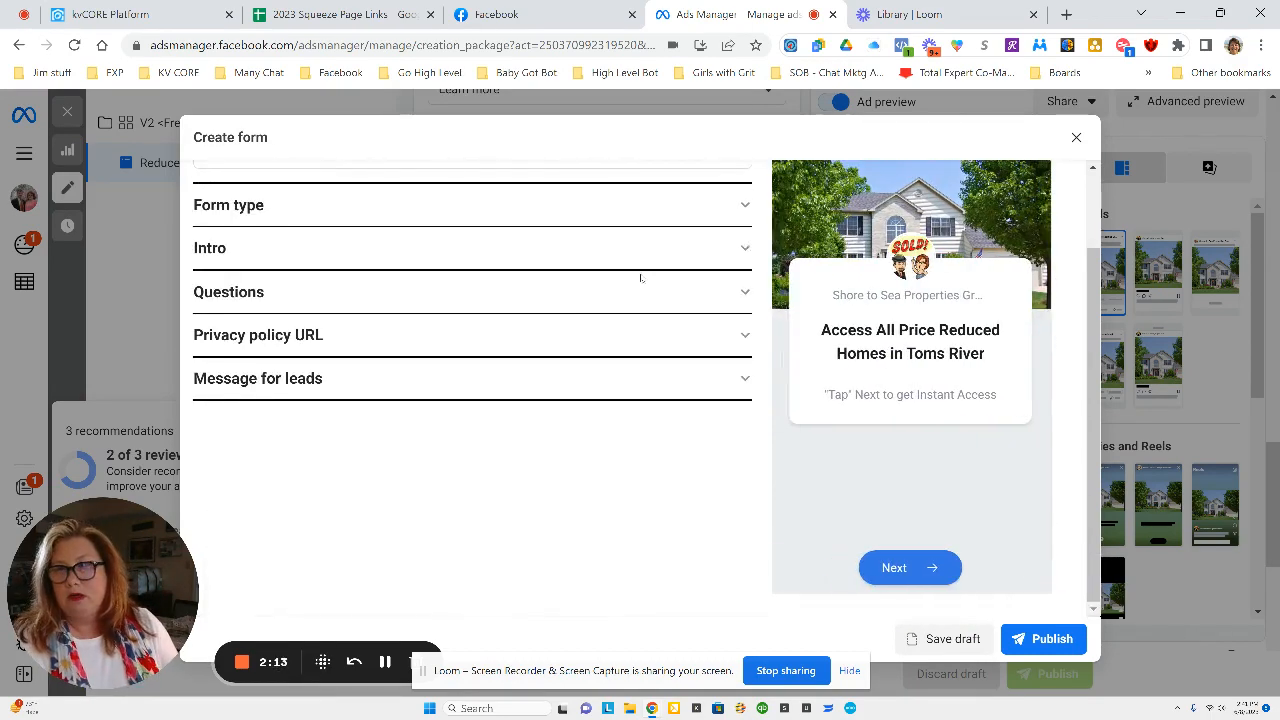
left_click(741, 336)
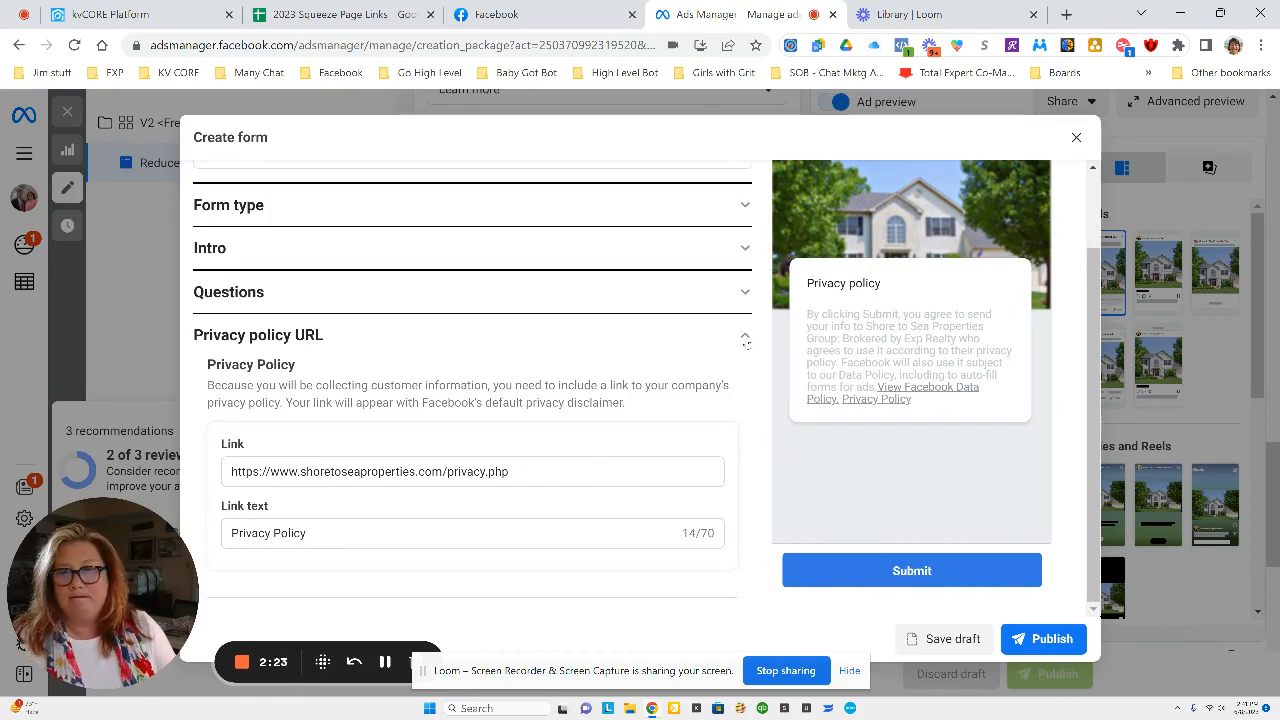
left_click(745, 337)
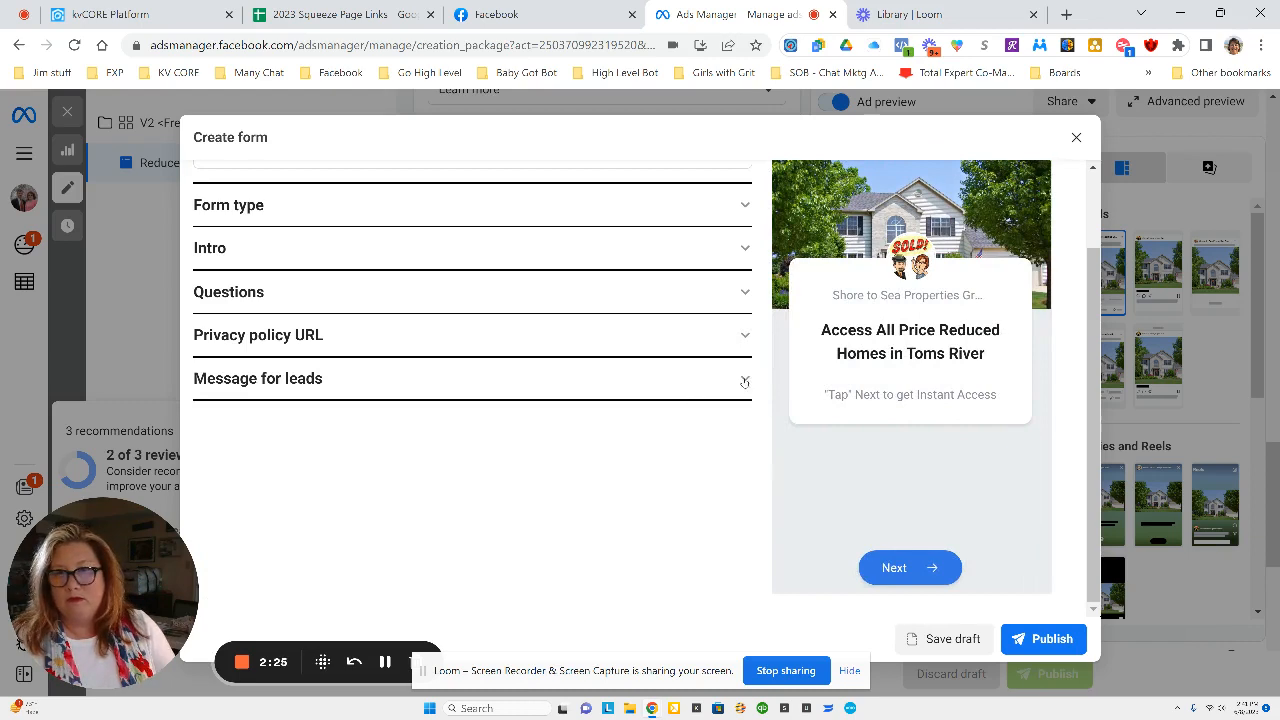
left_click(745, 380)
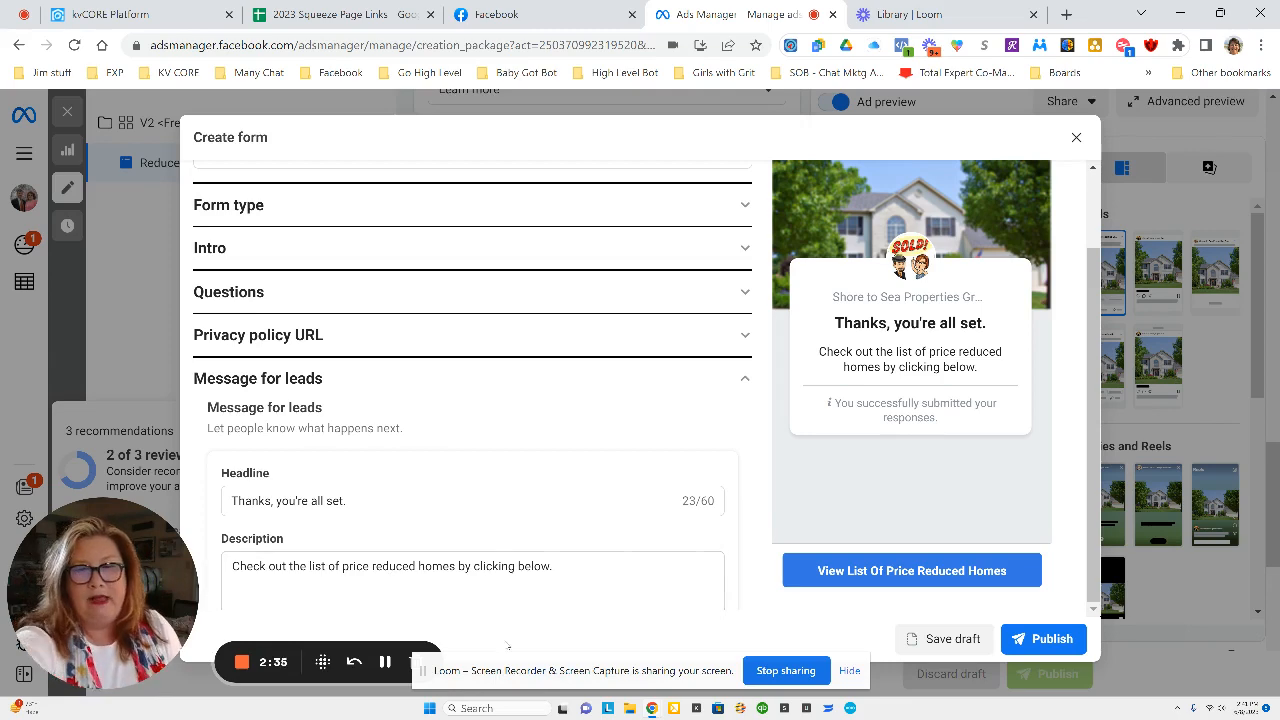
scroll(505, 624, "down", 3)
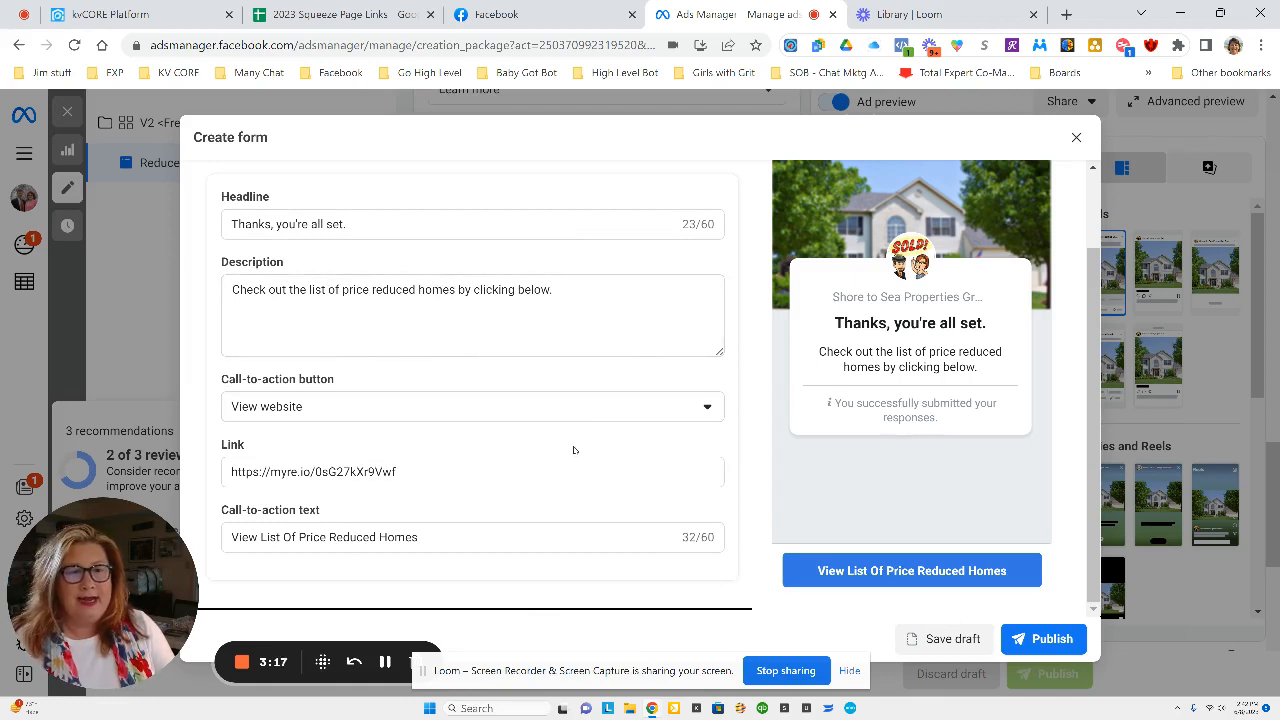
Publish the duplicated instant form and then publish the updated ad.
left_click(1053, 649)
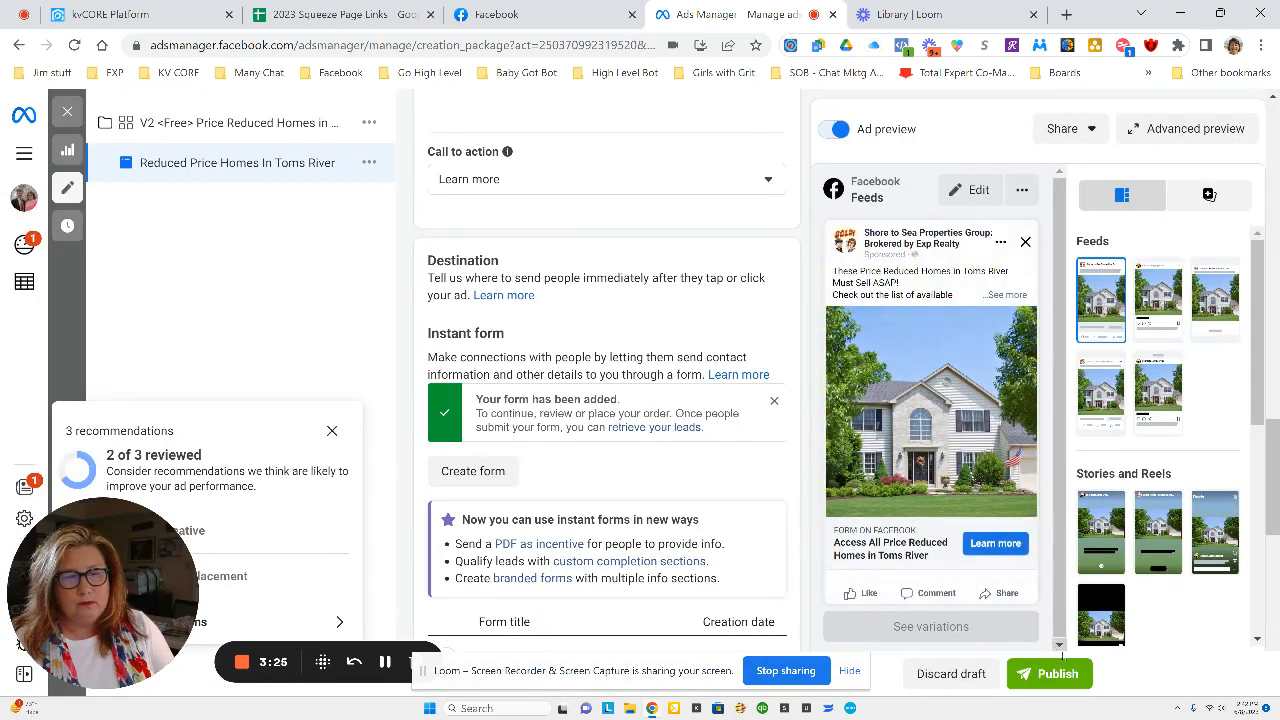
left_click(1068, 676)
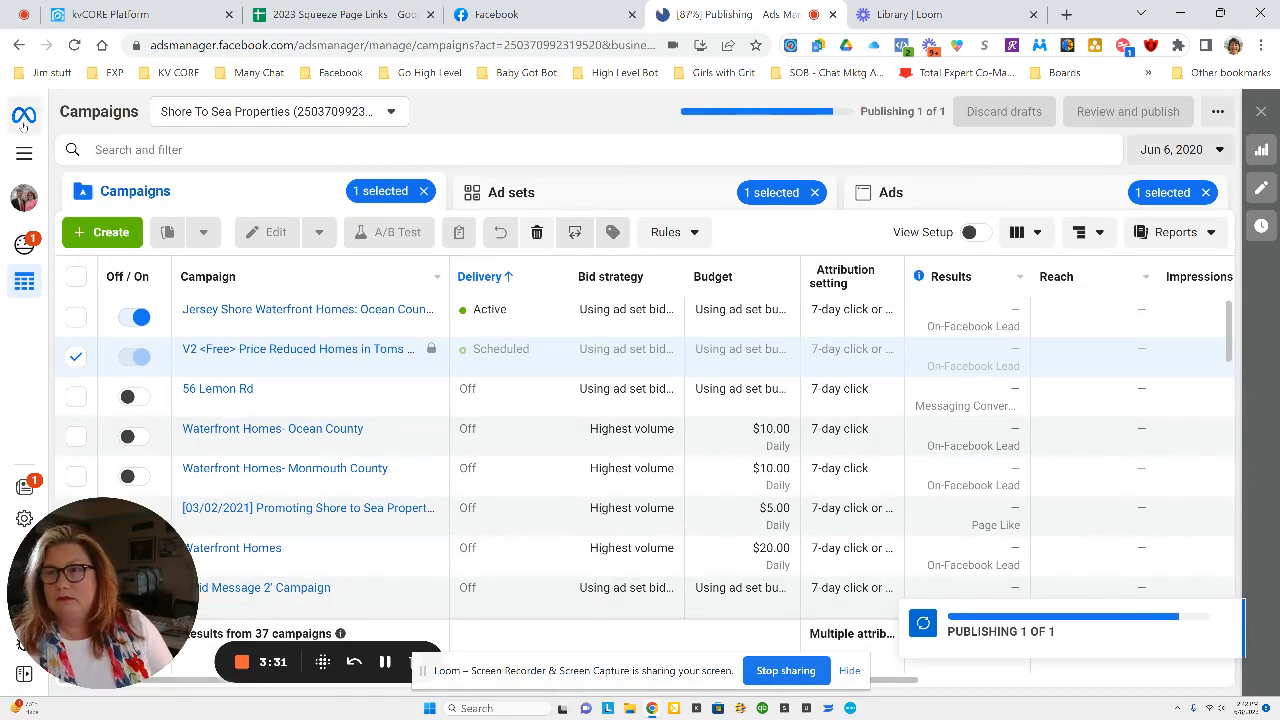
Open Page posts from the all-tools menu.
left_click(24, 153)
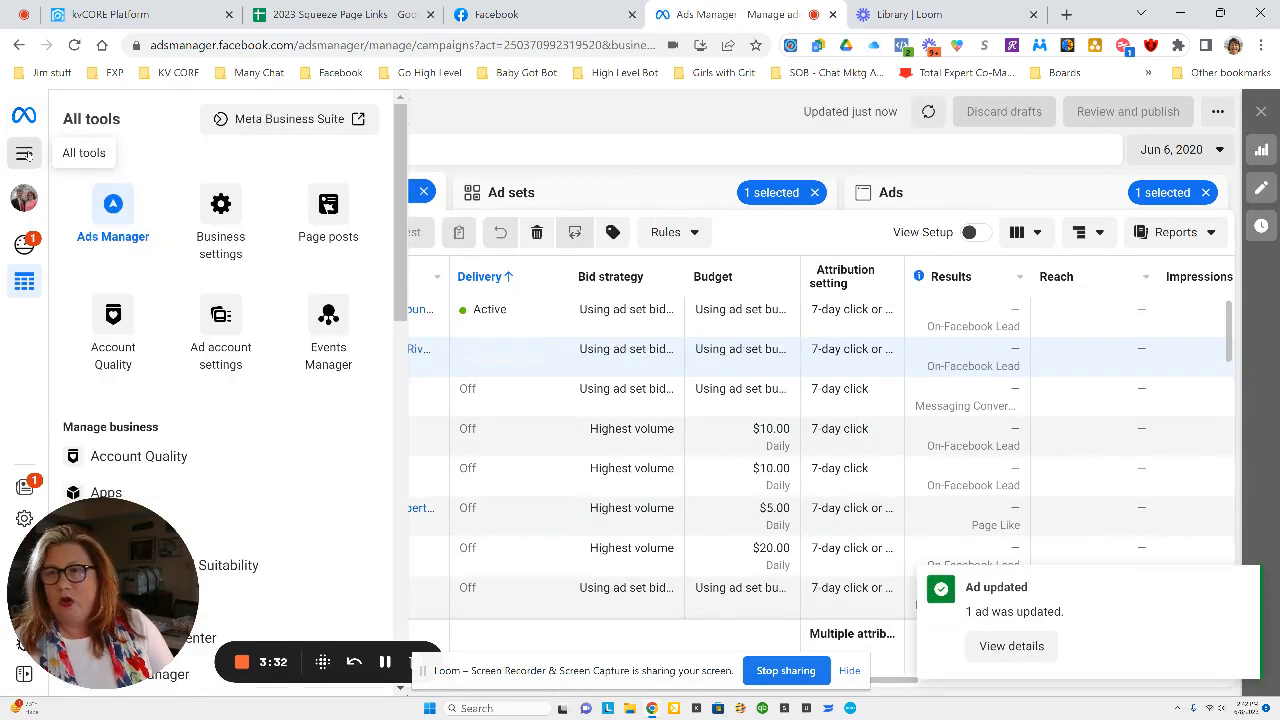
left_click(321, 208)
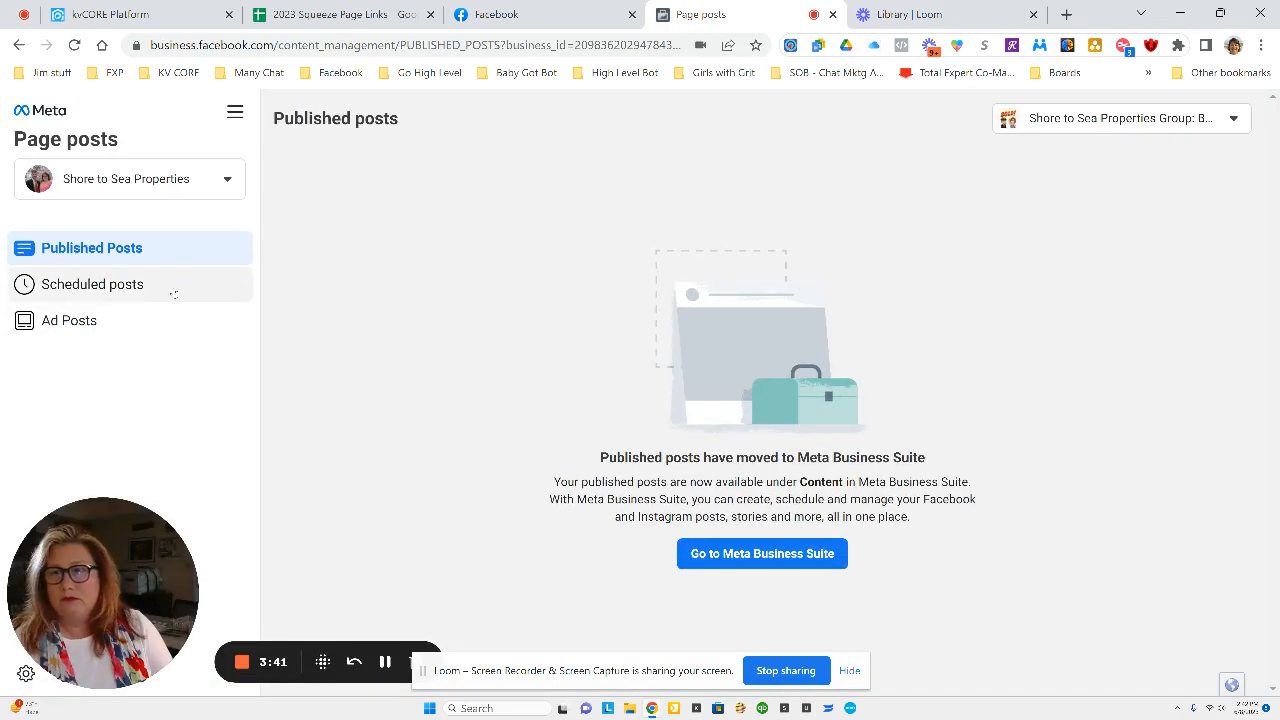
Open Ad Posts and switch the account to the Shore to Sea Properties business.
left_click(87, 327)
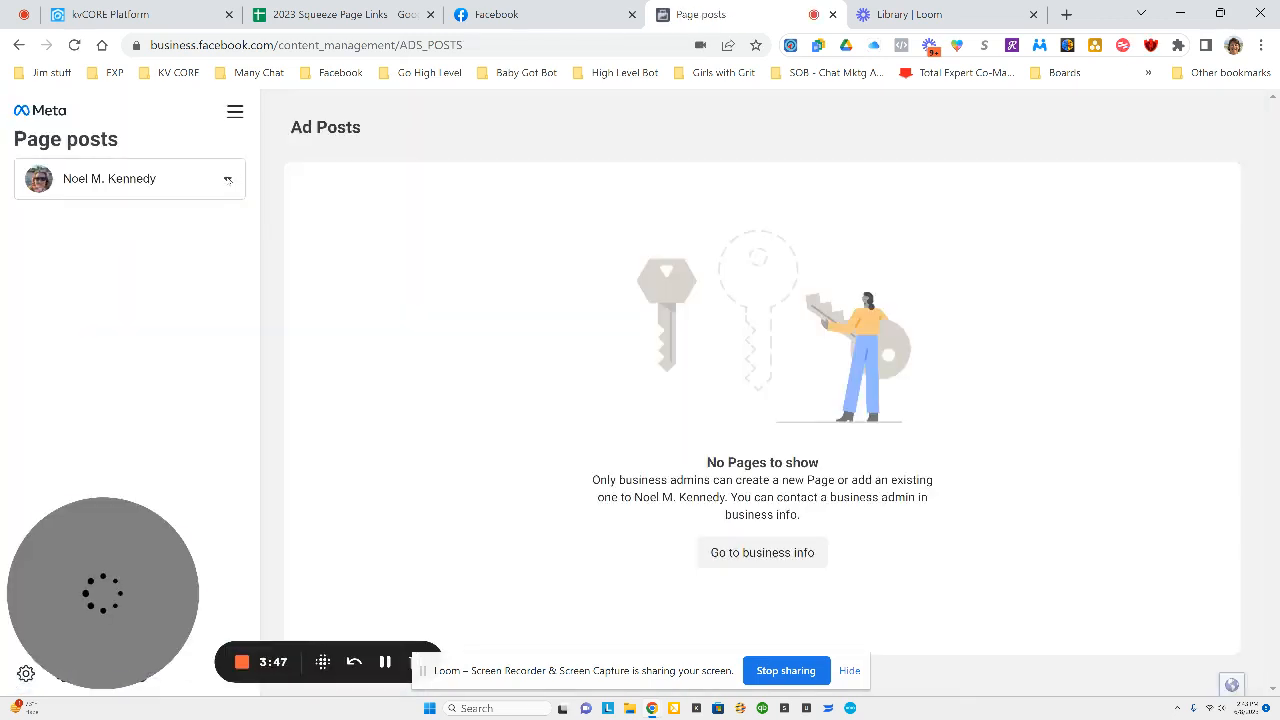
left_click(228, 179)
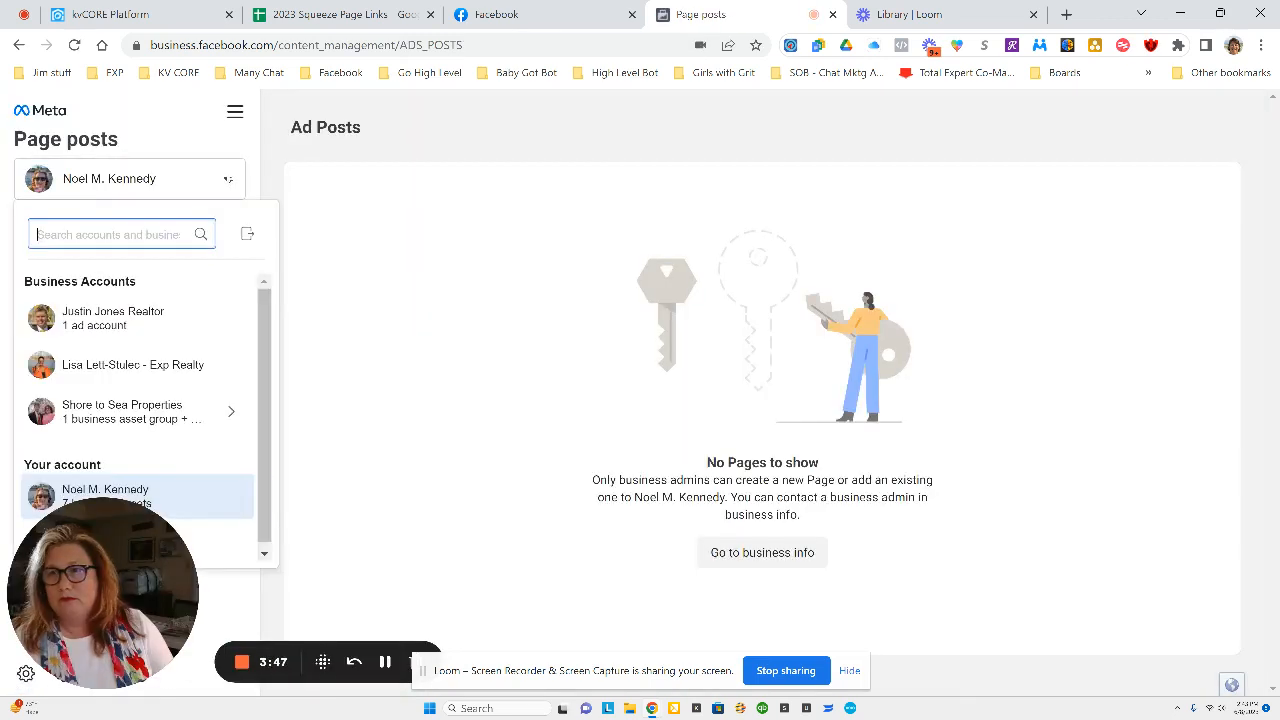
left_click(158, 411)
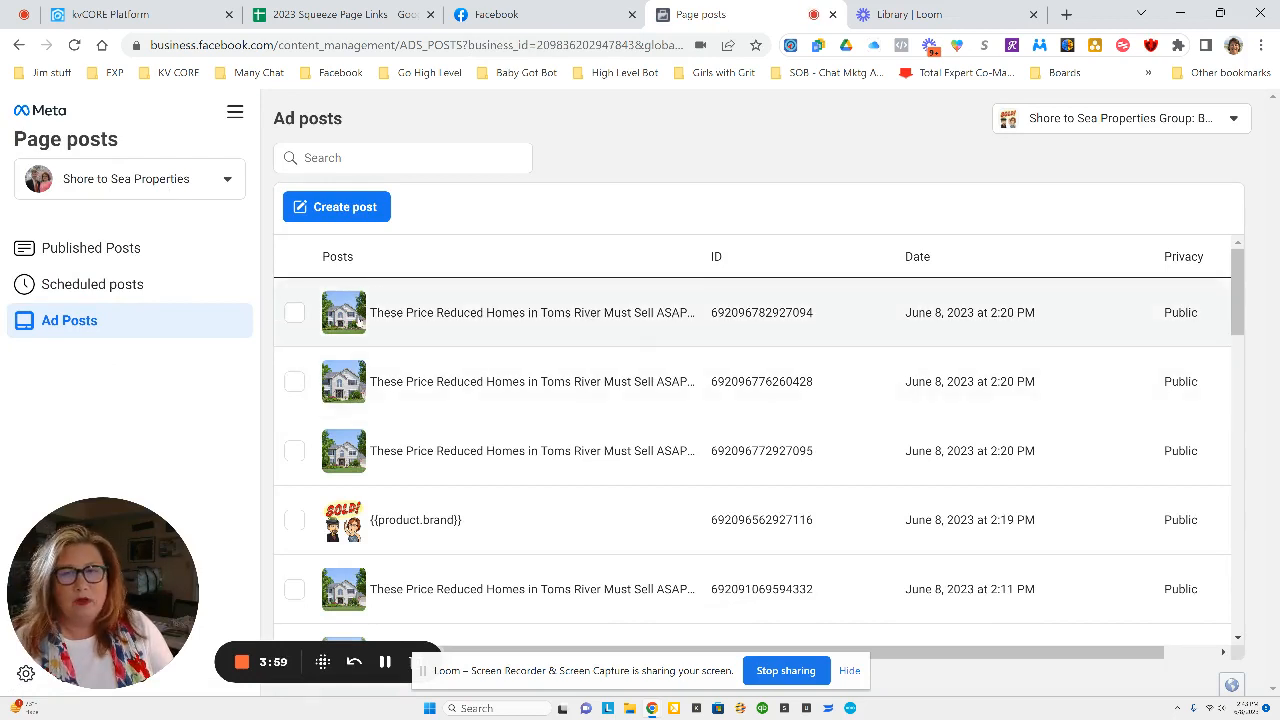
Select the first Toms River price-reduced homes ad post and publish it.
left_click(294, 312)
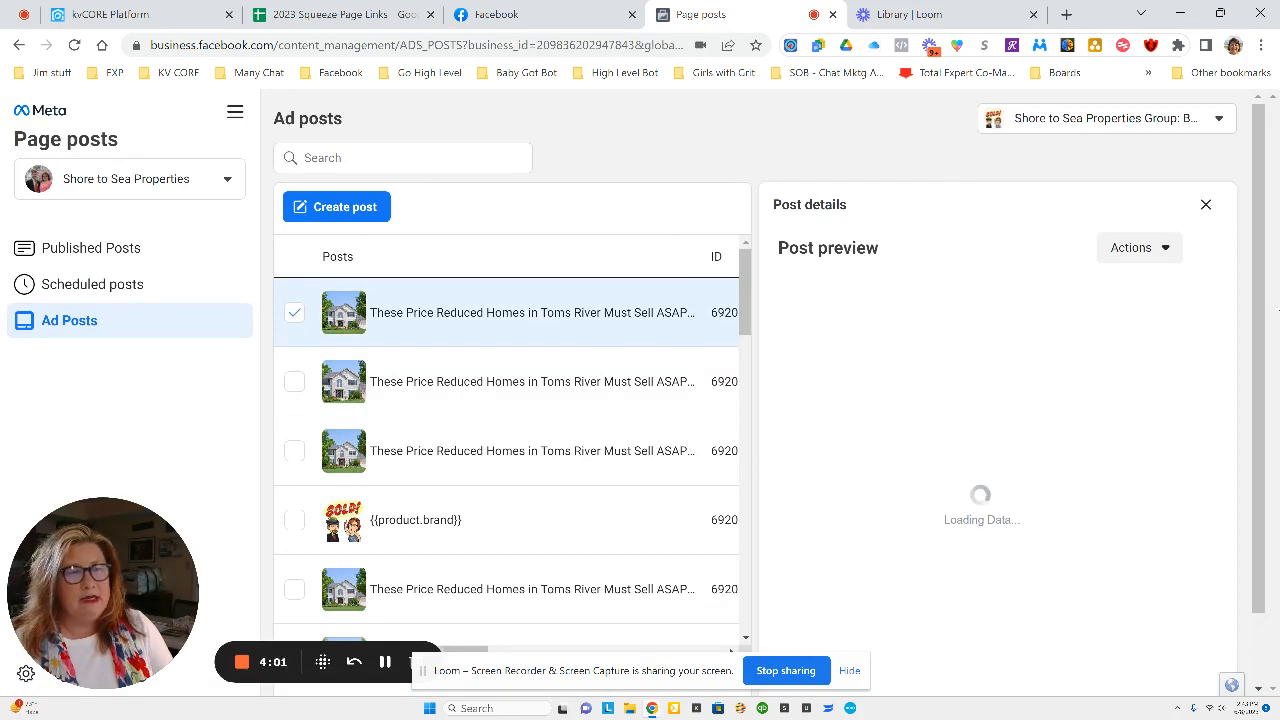
left_click(1162, 250)
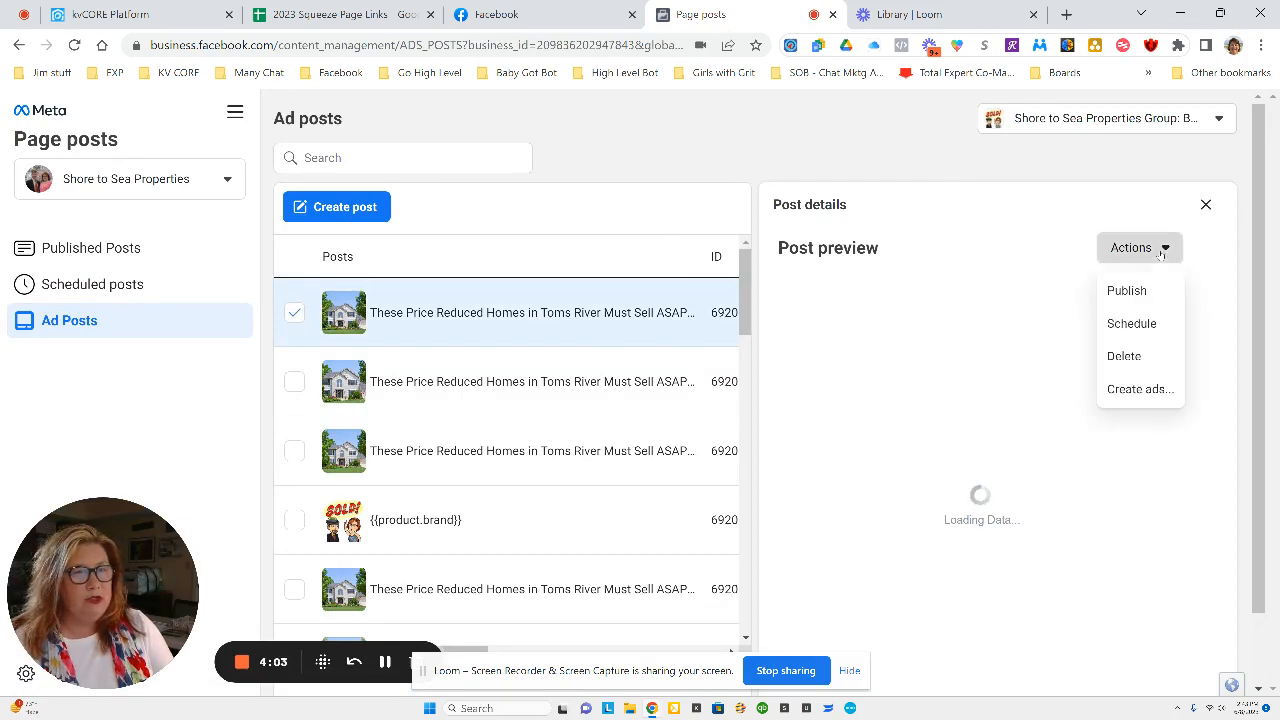
left_click(1130, 290)
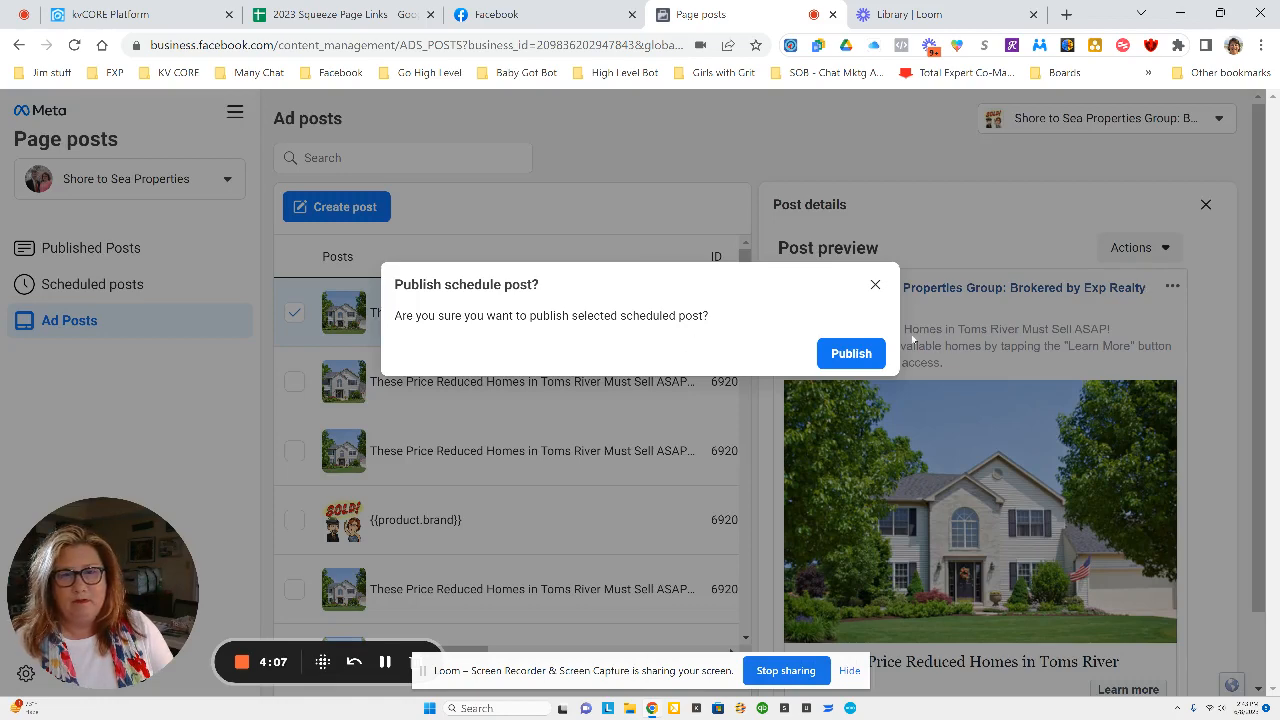
left_click(851, 354)
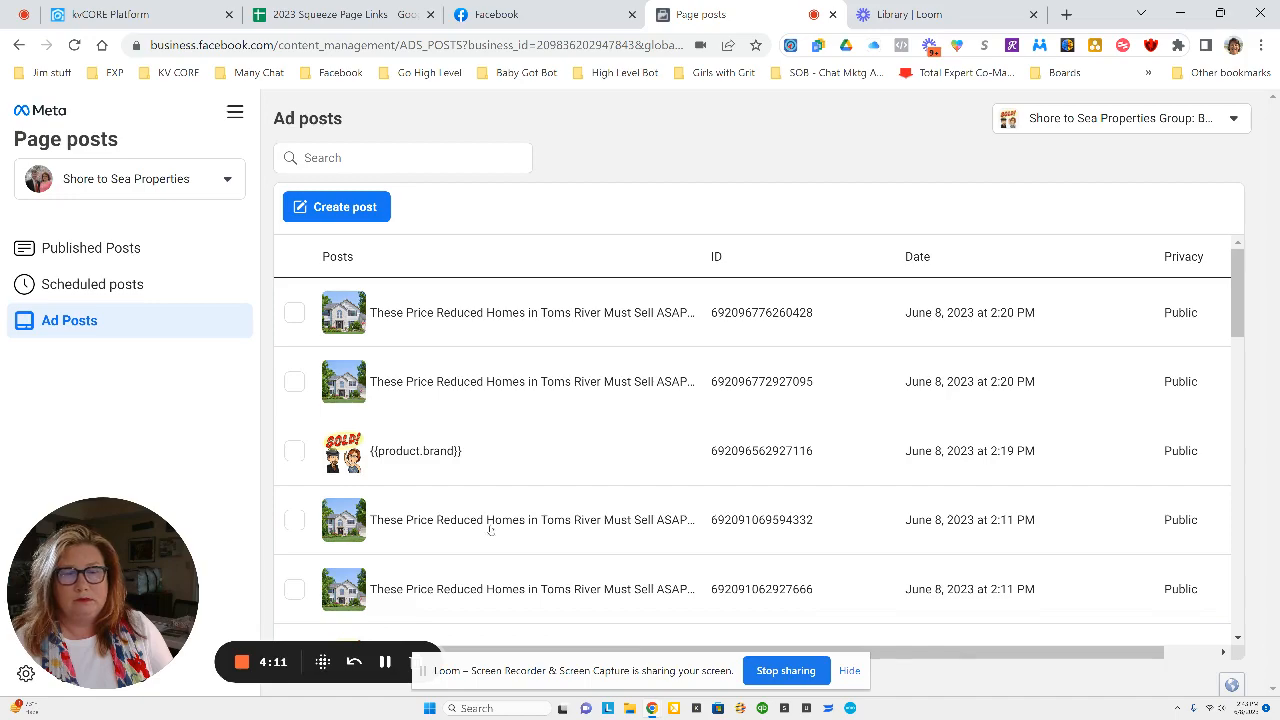
Reload the business Facebook page and review the newly published Toms River ad post and its options.
left_click(540, 16)
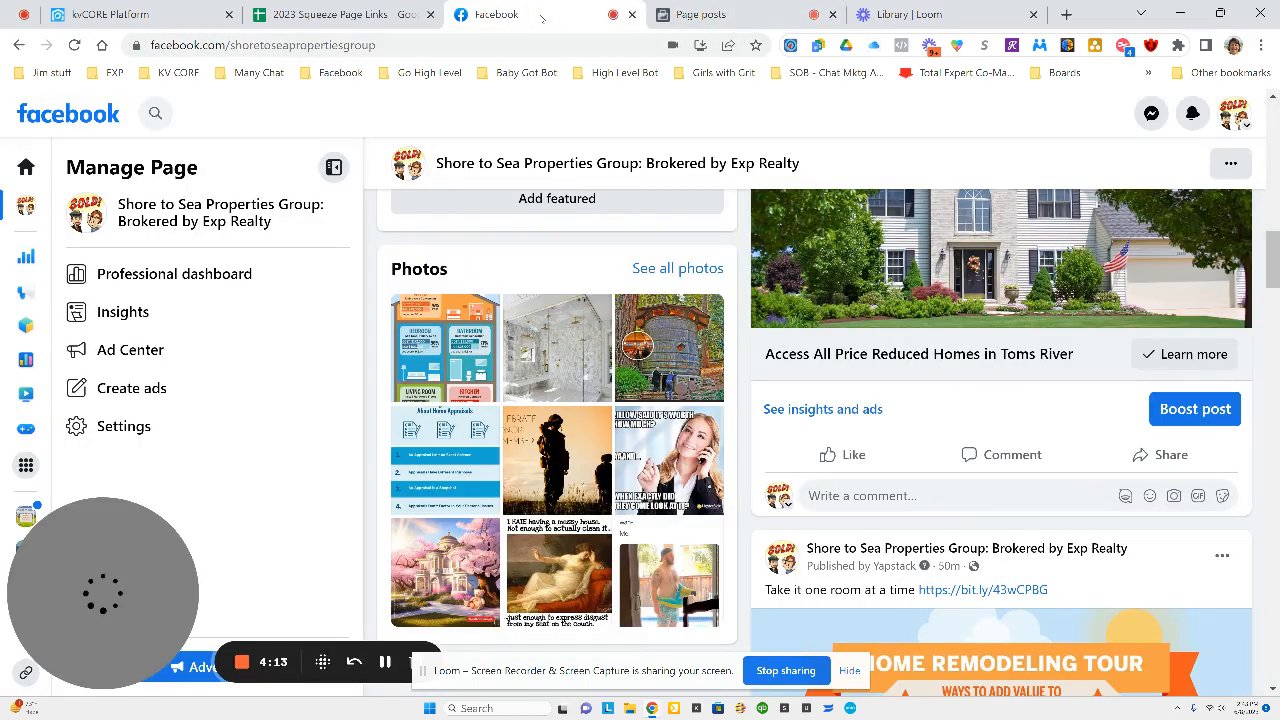
left_click_drag(1272, 250, 1272, 120)
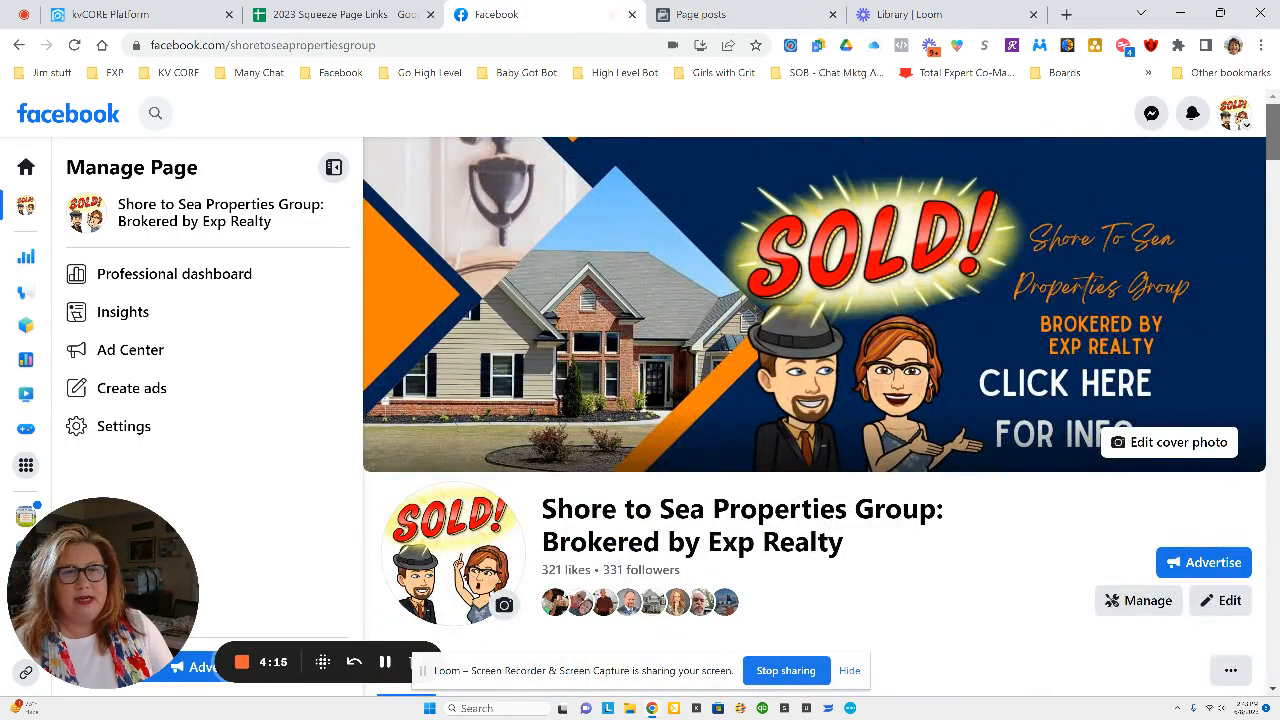
left_click(74, 45)
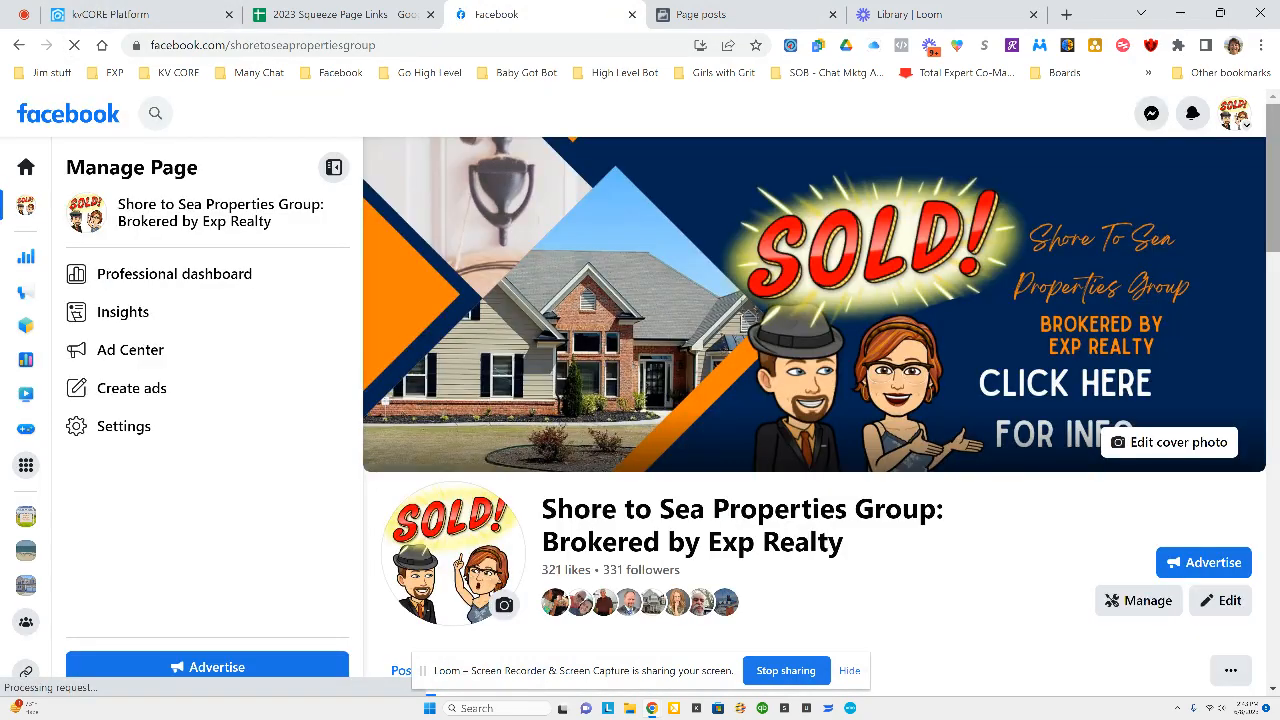
scroll(815, 400, "down", 5)
left_click_drag(1274, 262, 1277, 563)
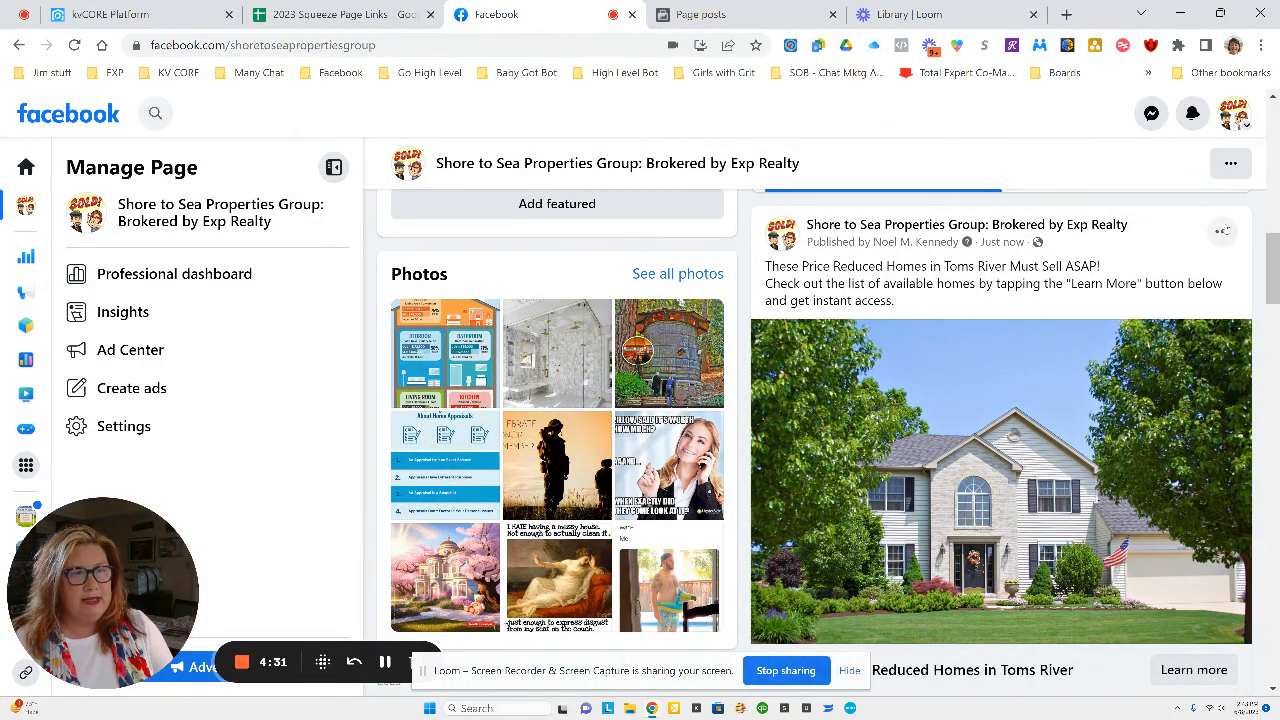
left_click(1222, 232)
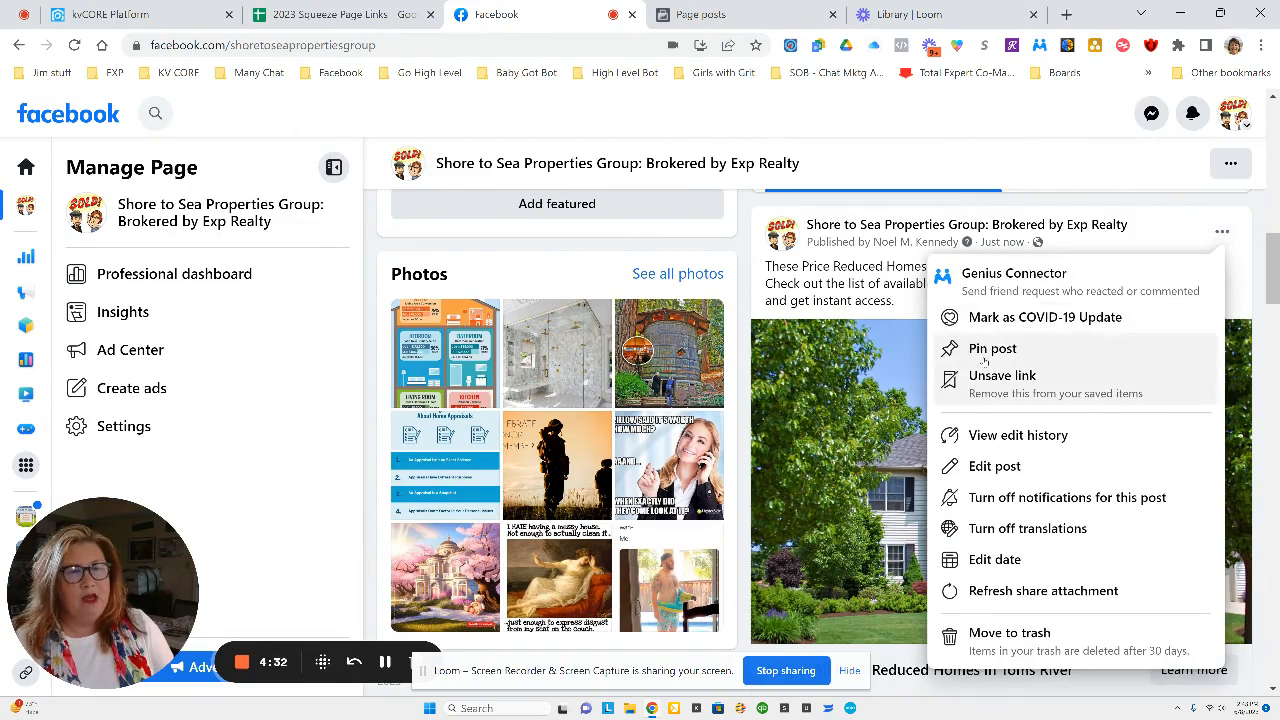
scroll(986, 346, "up", 3)
scroll(935, 416, "up", 4)
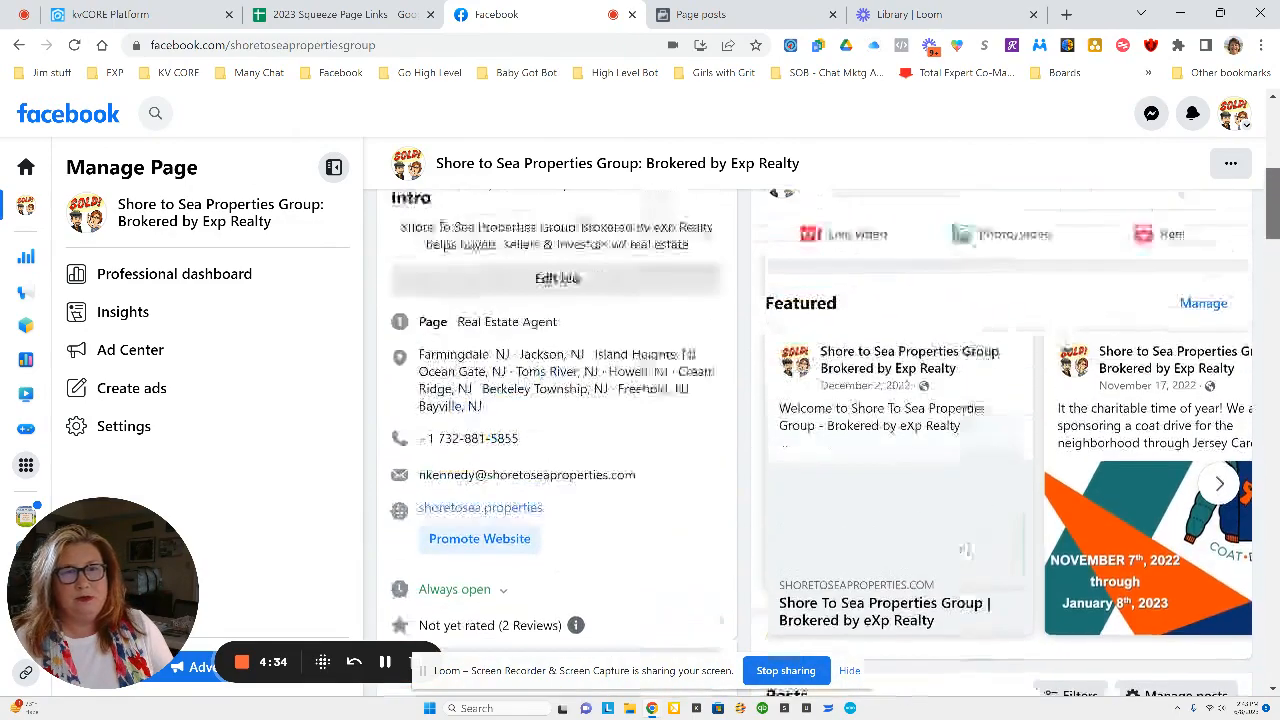
Share the Access All Price Reduced Homes in Toms River post now as public.
scroll(935, 416, "down", 2)
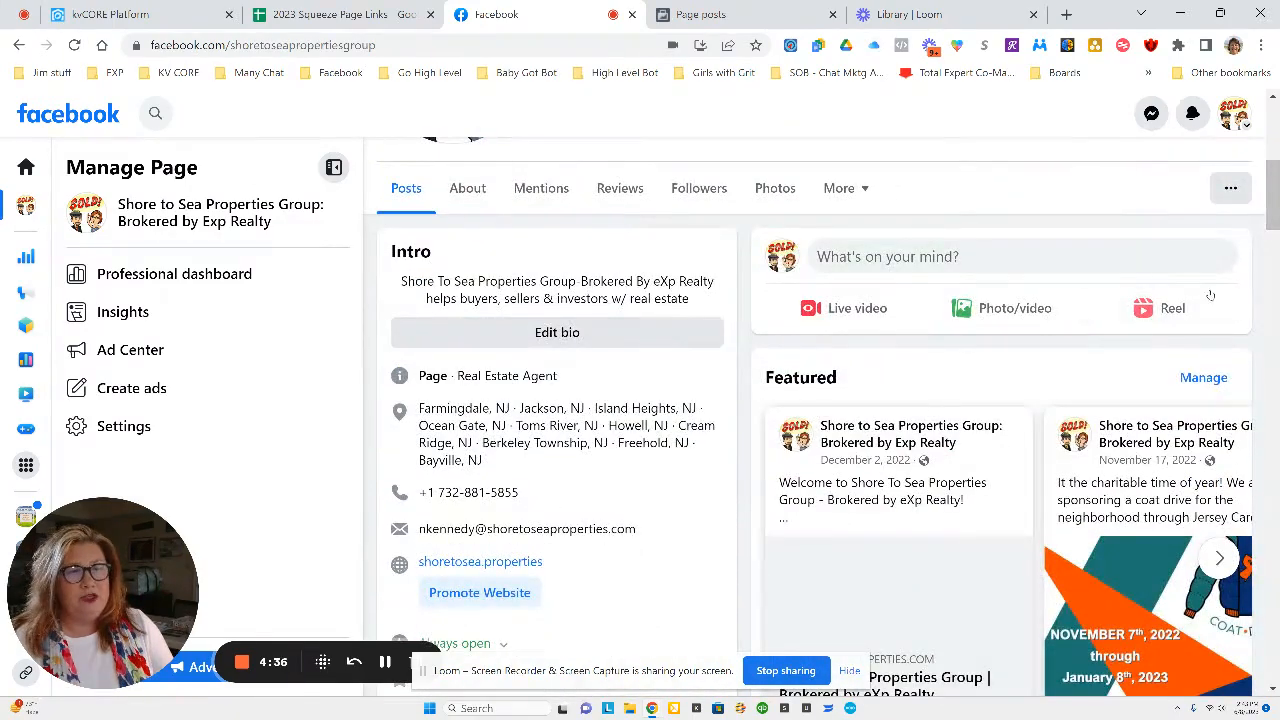
scroll(935, 416, "down", 5)
left_click_drag(1273, 262, 1275, 277)
left_click(1236, 206)
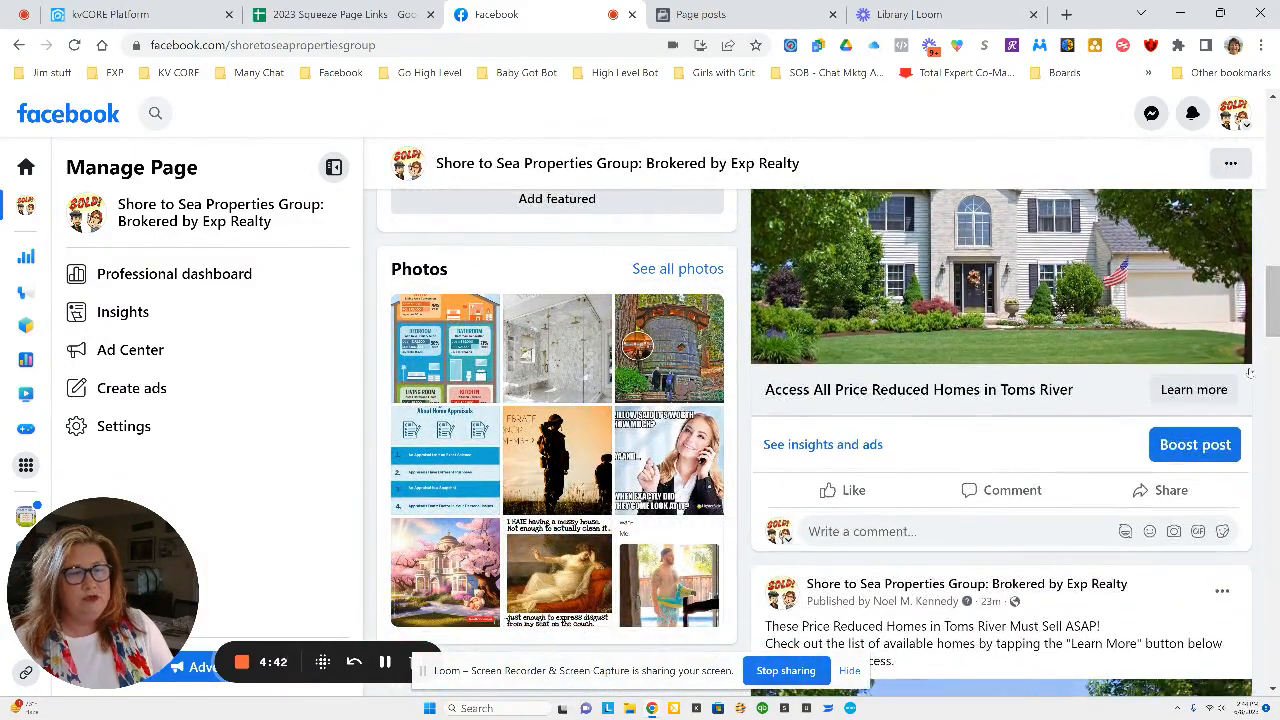
left_click(1172, 492)
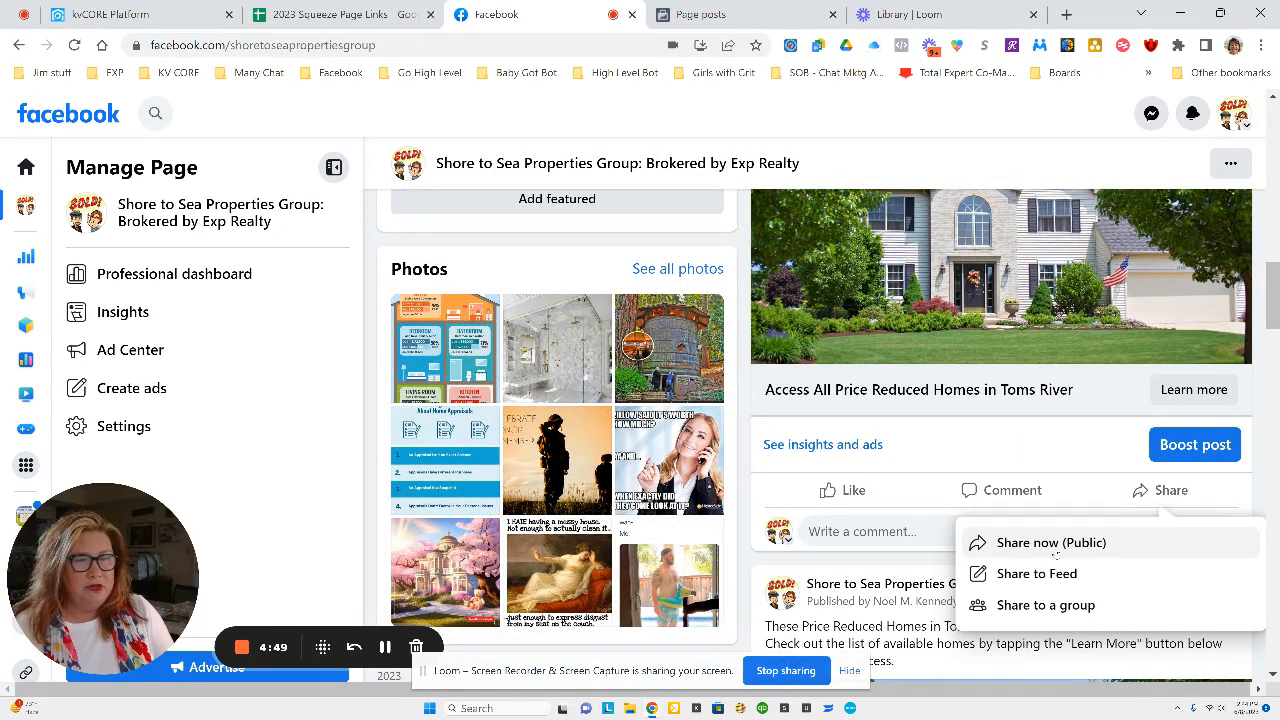
left_click(1055, 554)
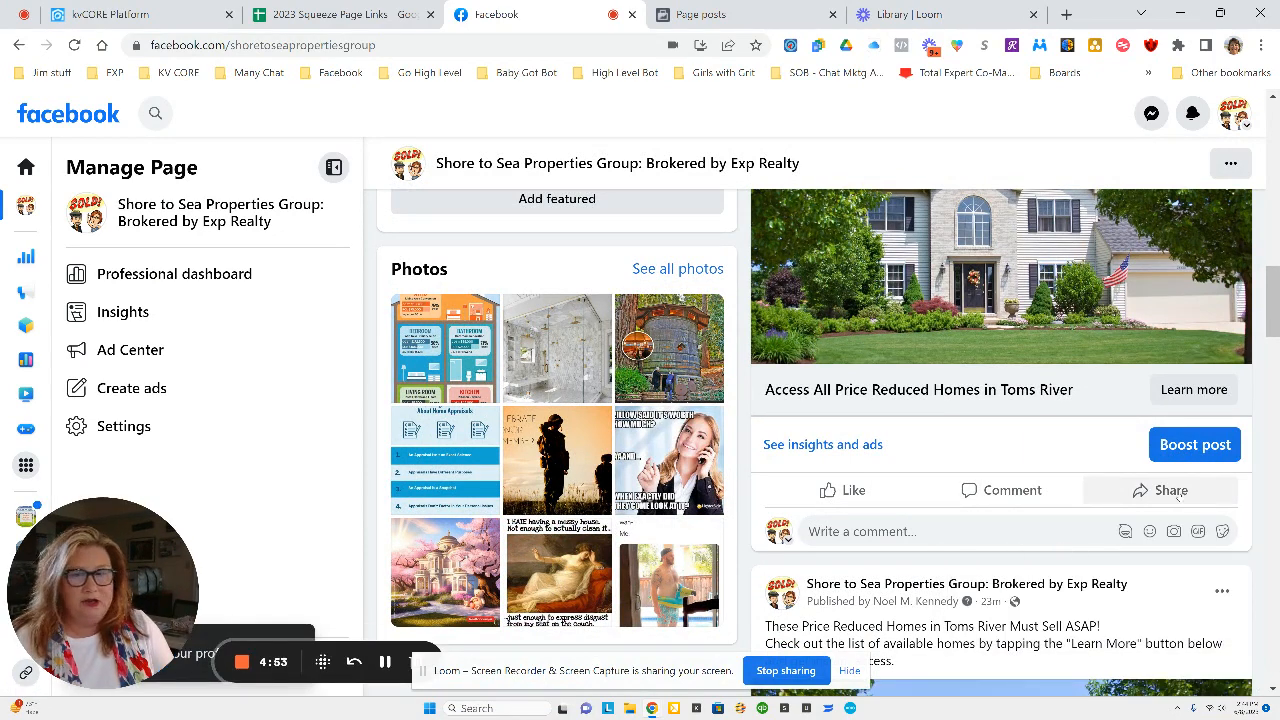
Reopen the post's share options to review the available sharing choices.
left_click(1177, 492)
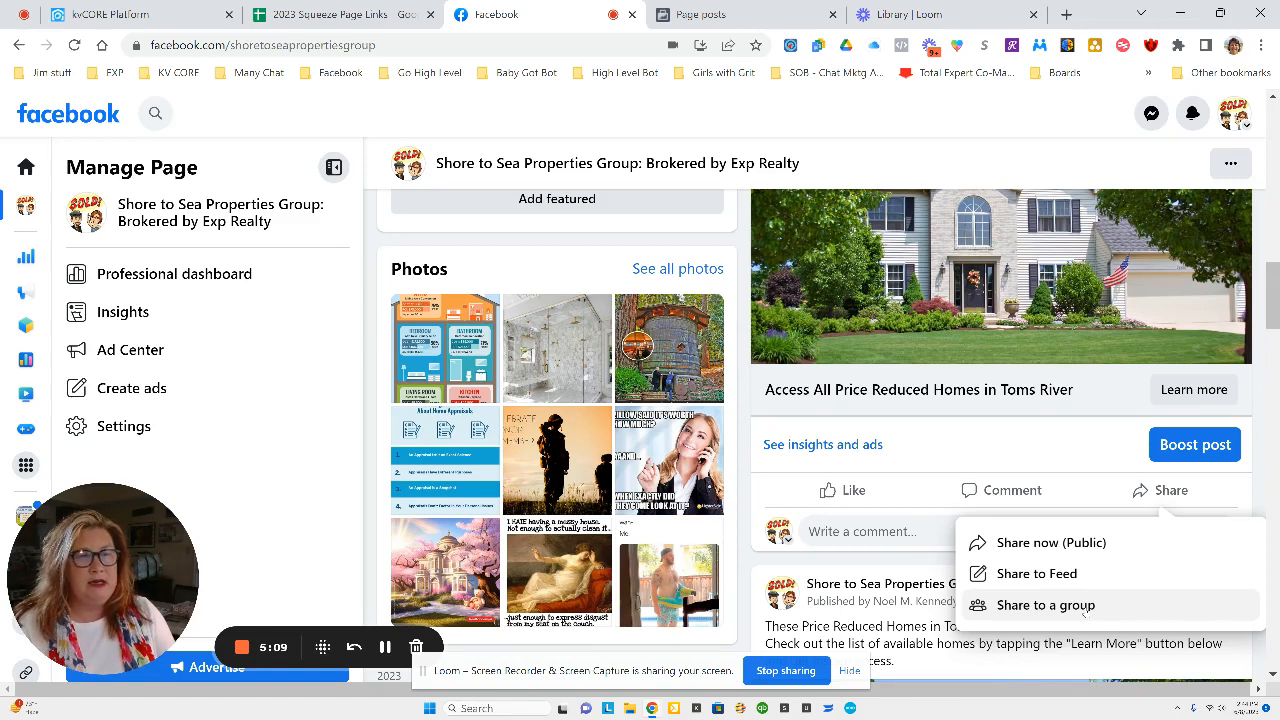
scroll(1084, 612, "up", 10)
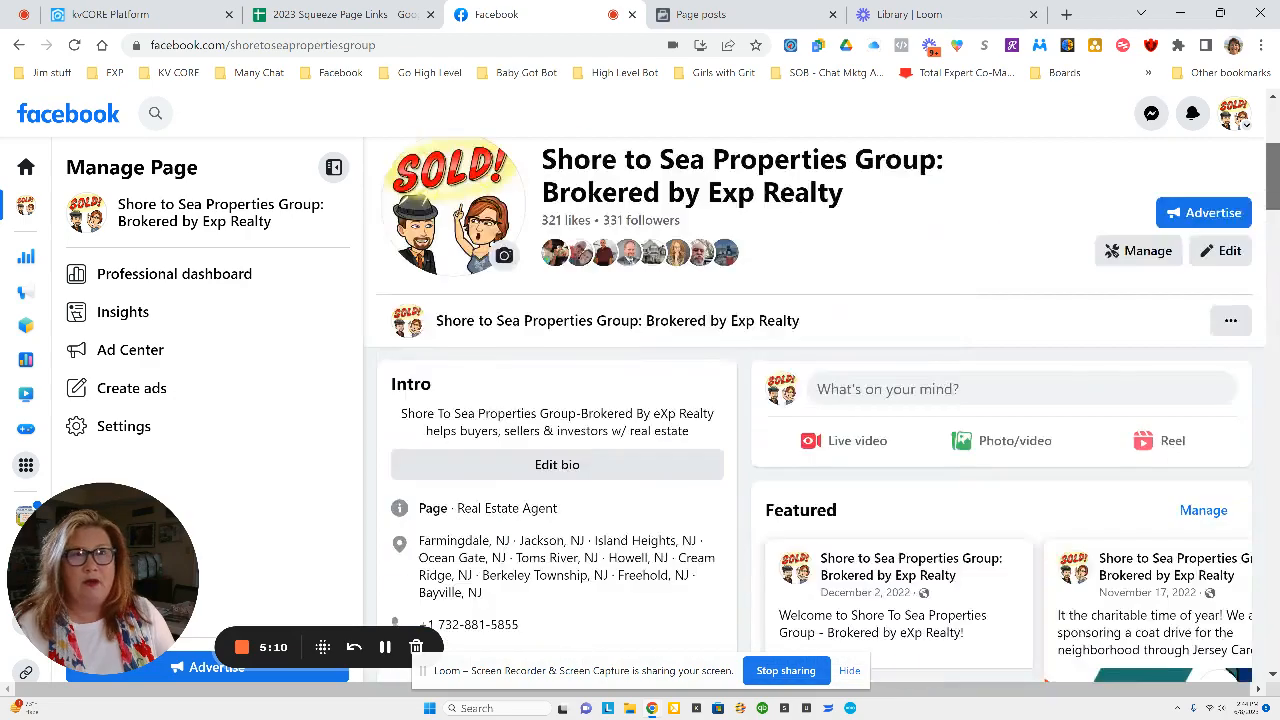
scroll(700, 300, "up", 4)
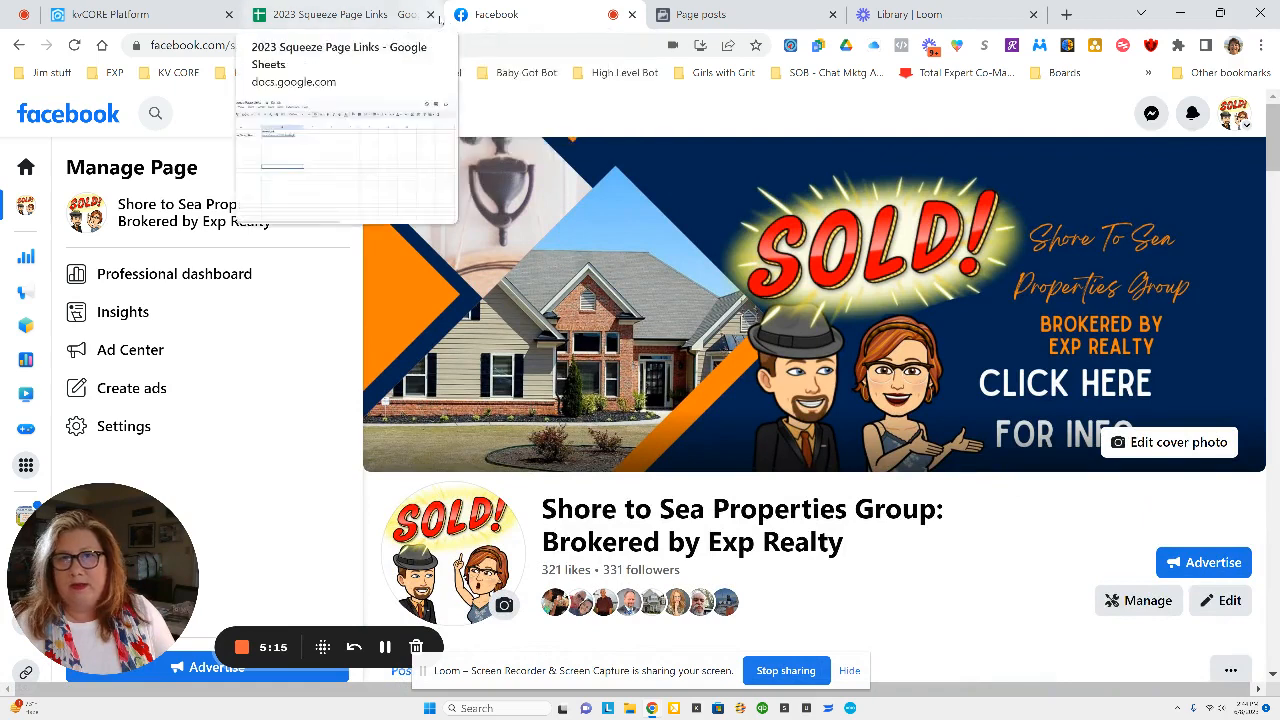
Open Ads Manager from the all-tools menu and toggle the V2 <Free> Price Reduced Homes in Toms River campaign.
left_click(700, 14)
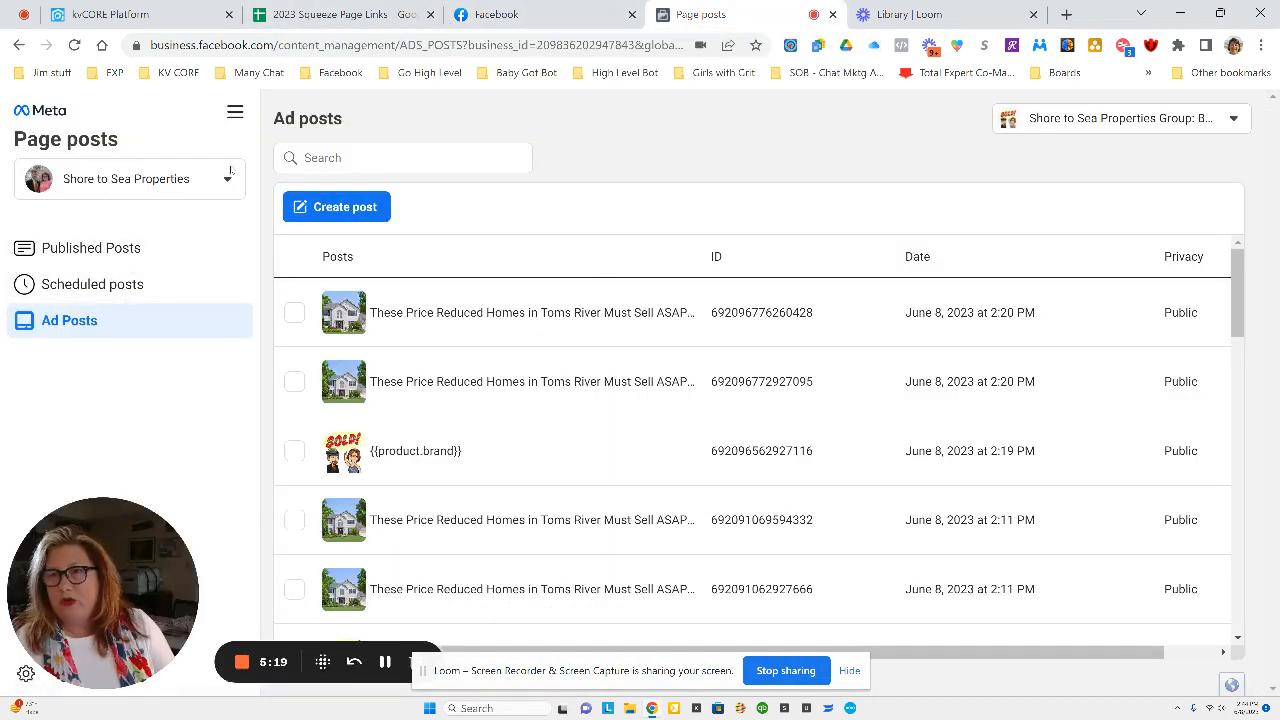
left_click(238, 113)
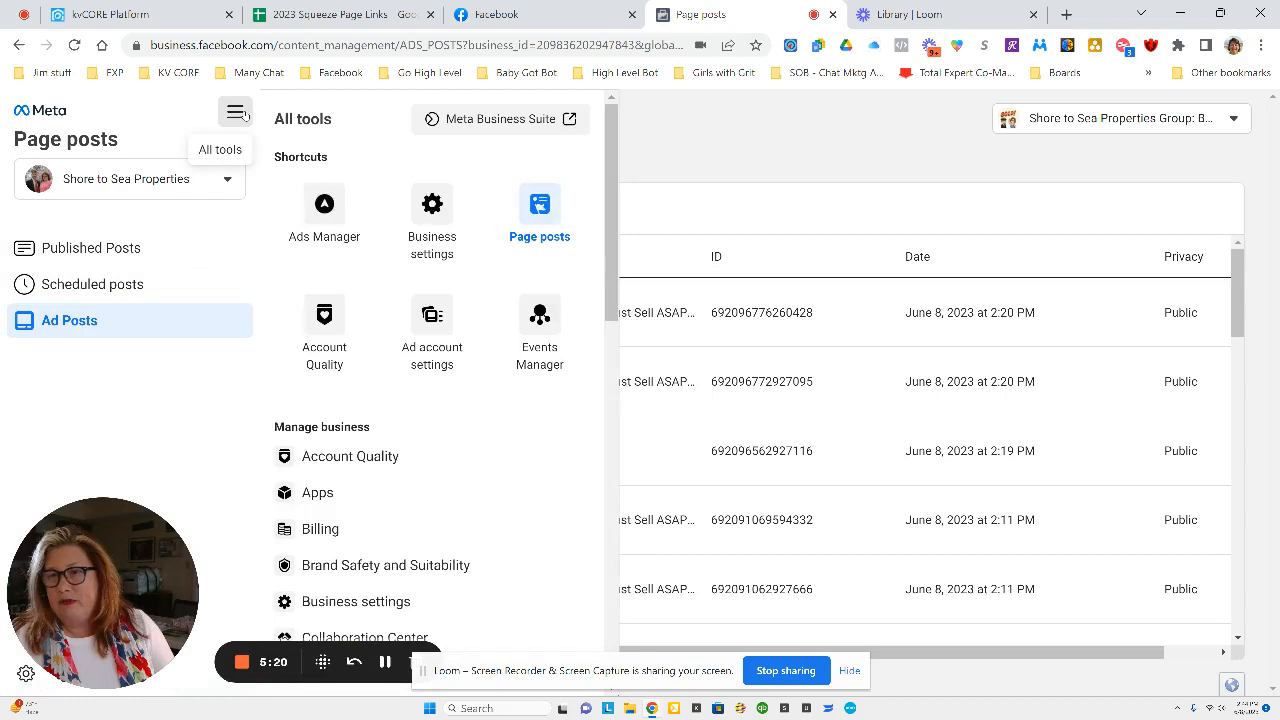
left_click(321, 222)
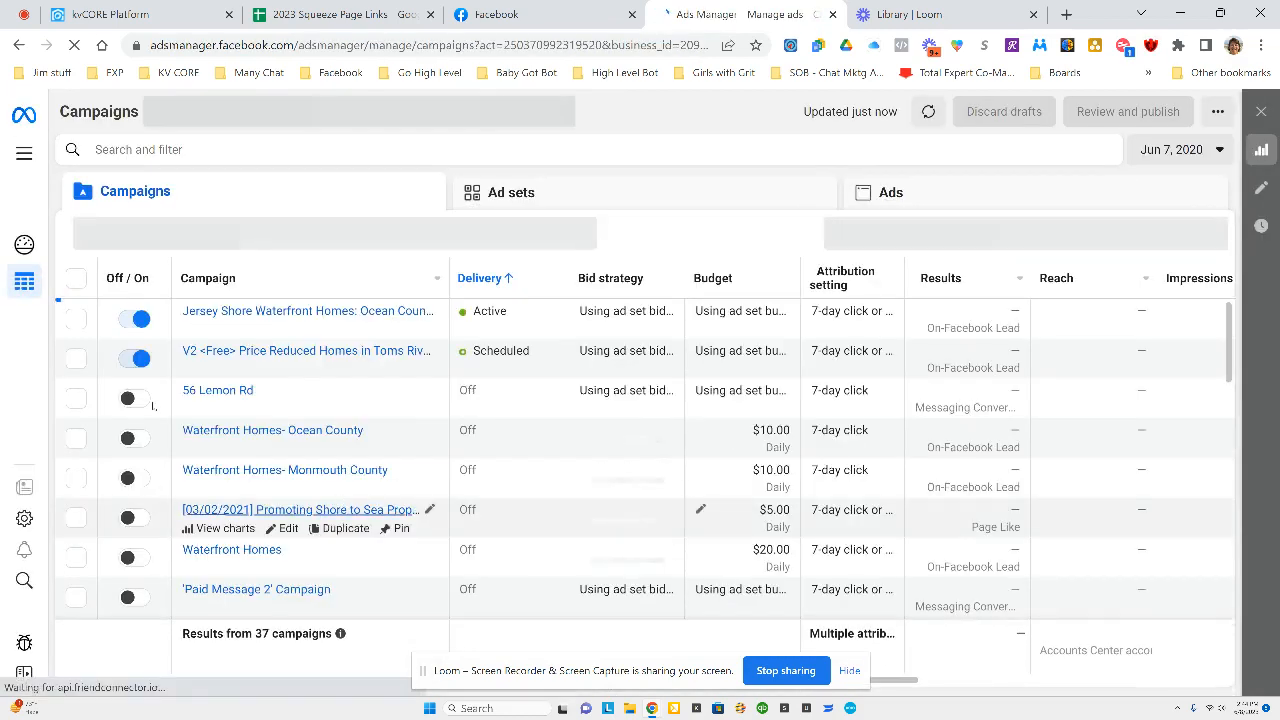
left_click(127, 360)
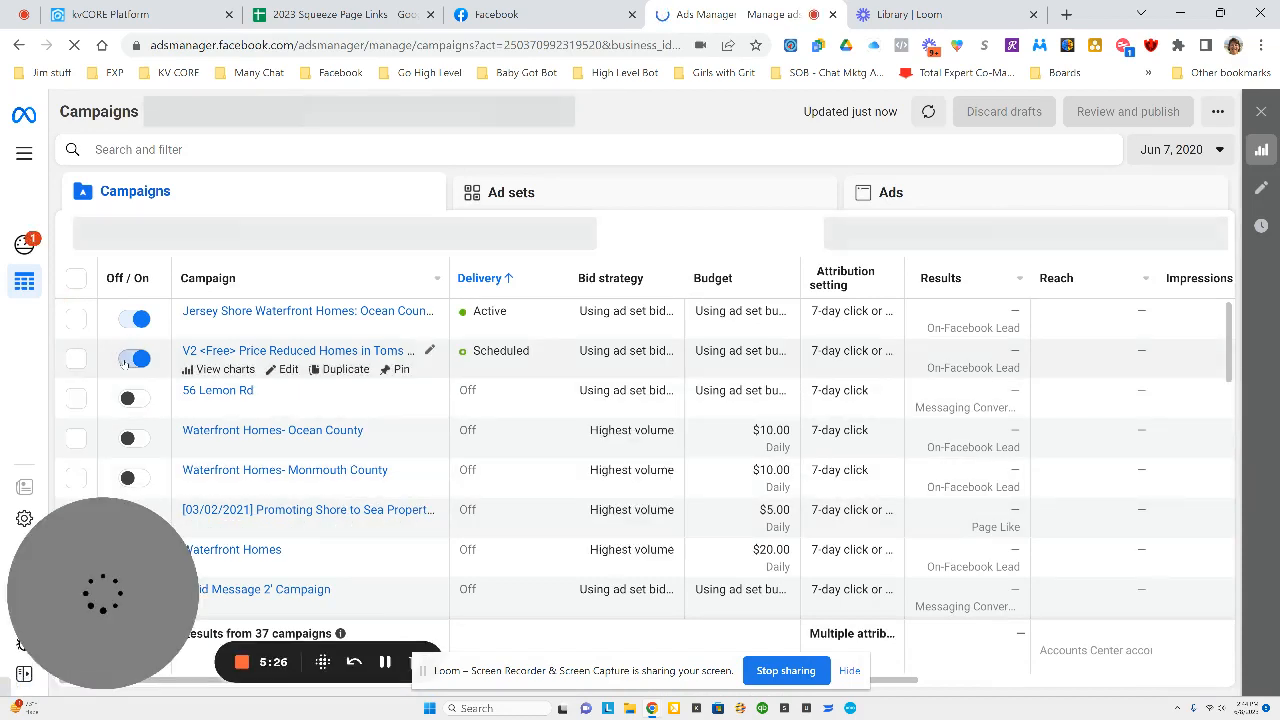